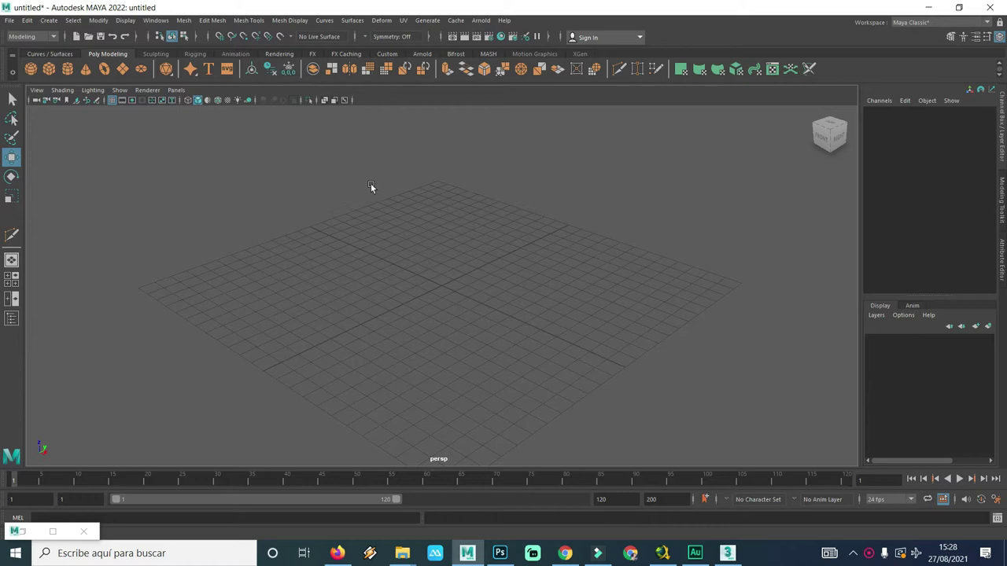
- Add a polygon cube, scale it uniformly to 4.202, and move it left of the grid centre
click(48, 21)
mouse_move(80, 57)
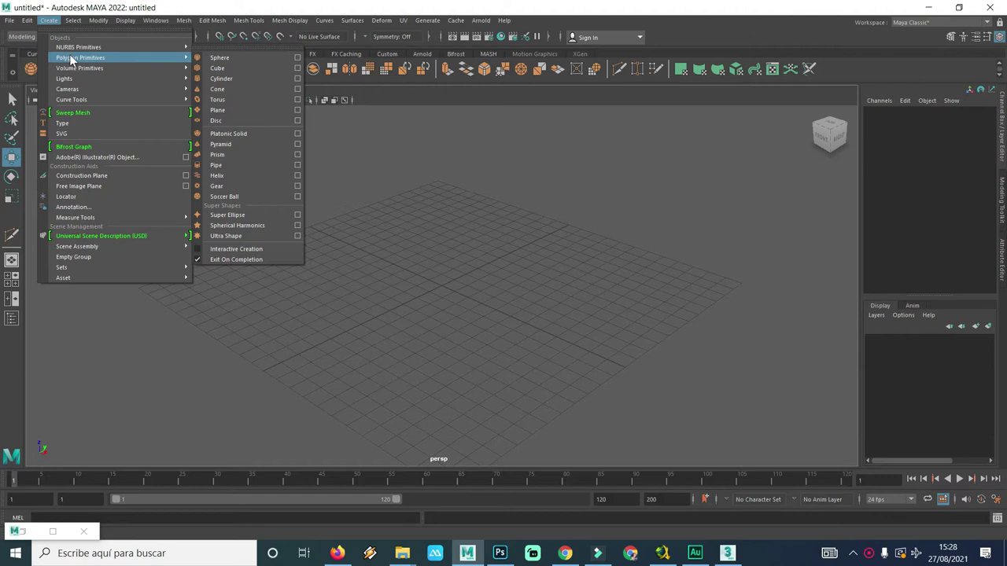
click(217, 69)
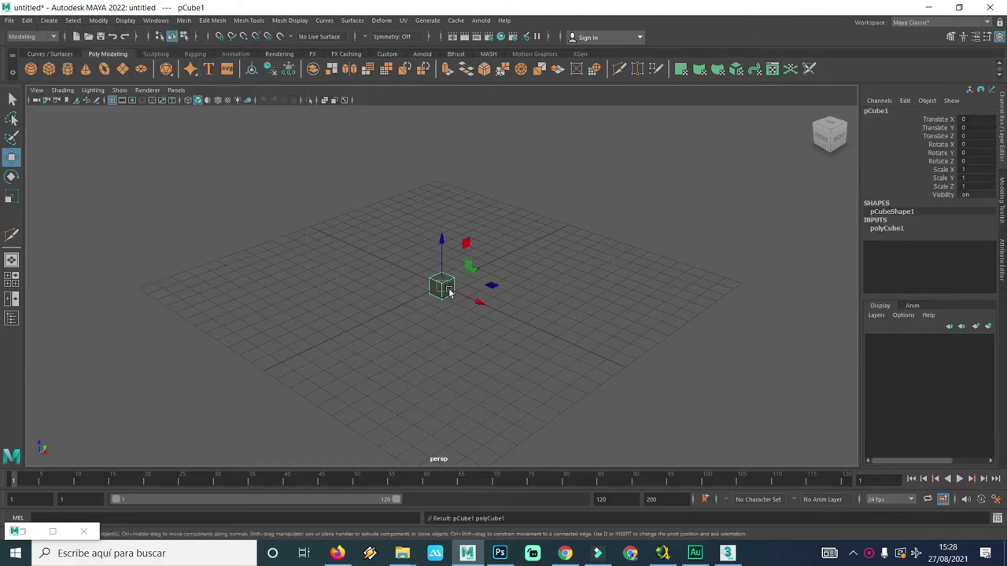
key(r)
drag(443, 285, 493, 278)
key(w)
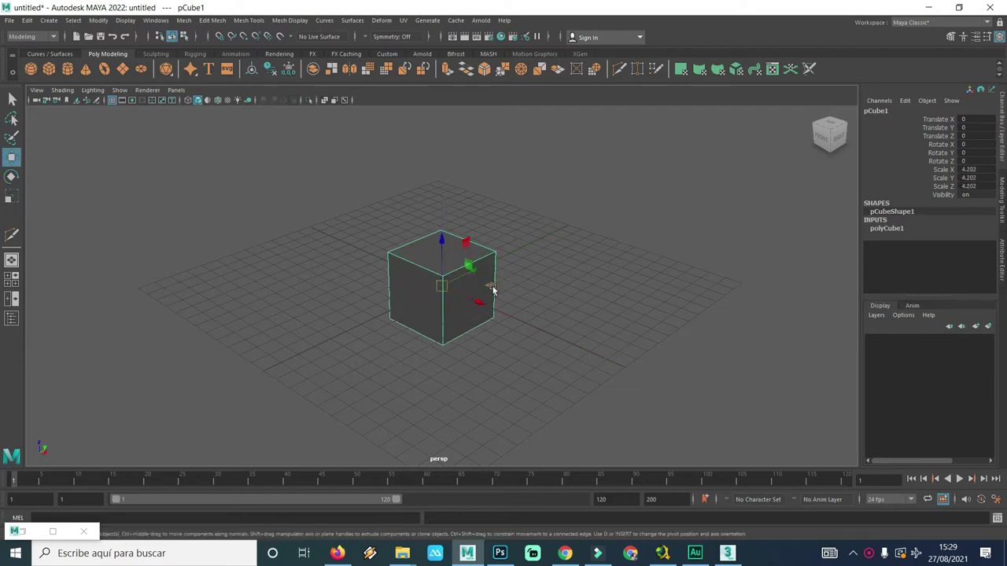
drag(442, 285, 211, 291)
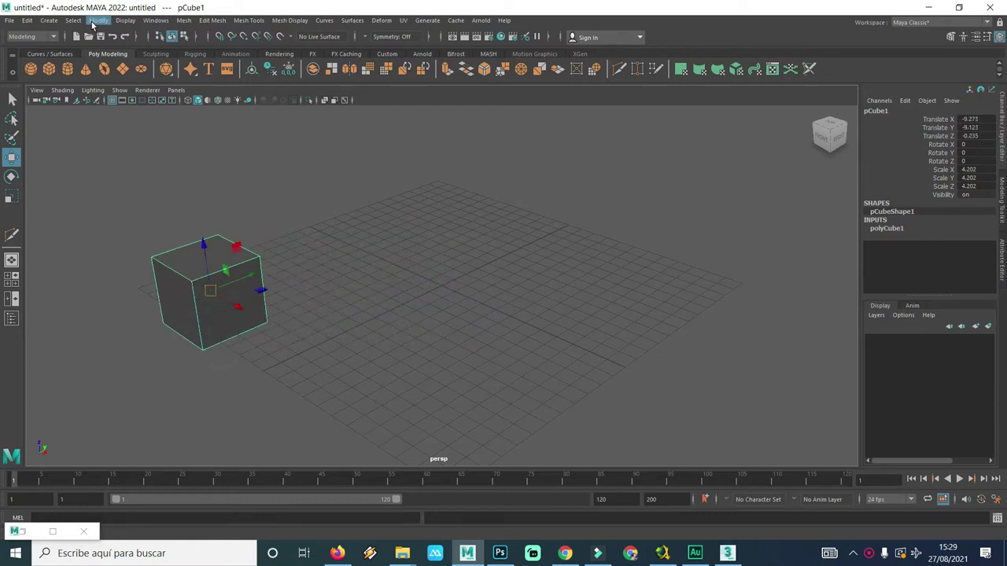
- Add a polygon sphere at the origin and scale it uniformly to about 3.2
click(48, 21)
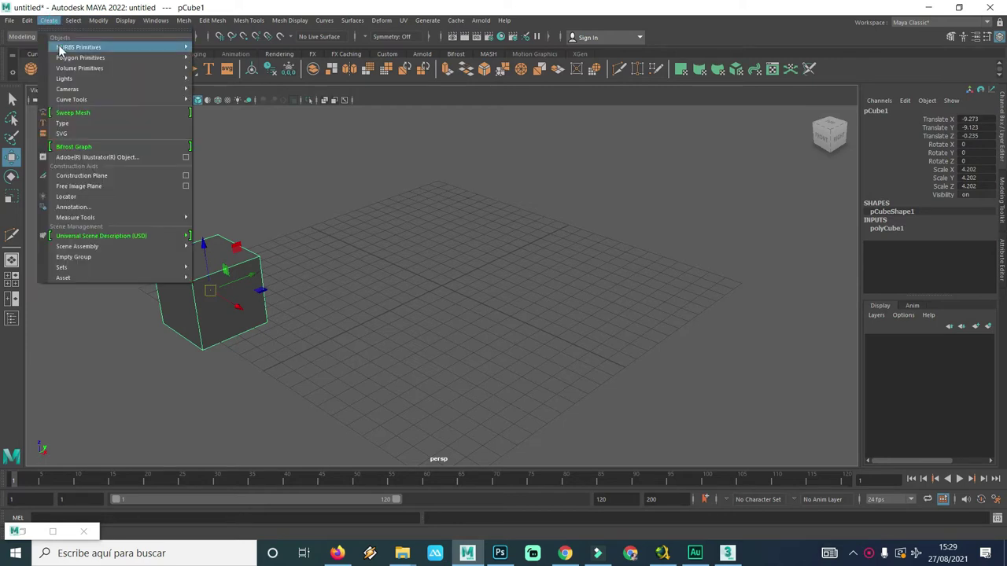
mouse_move(80, 57)
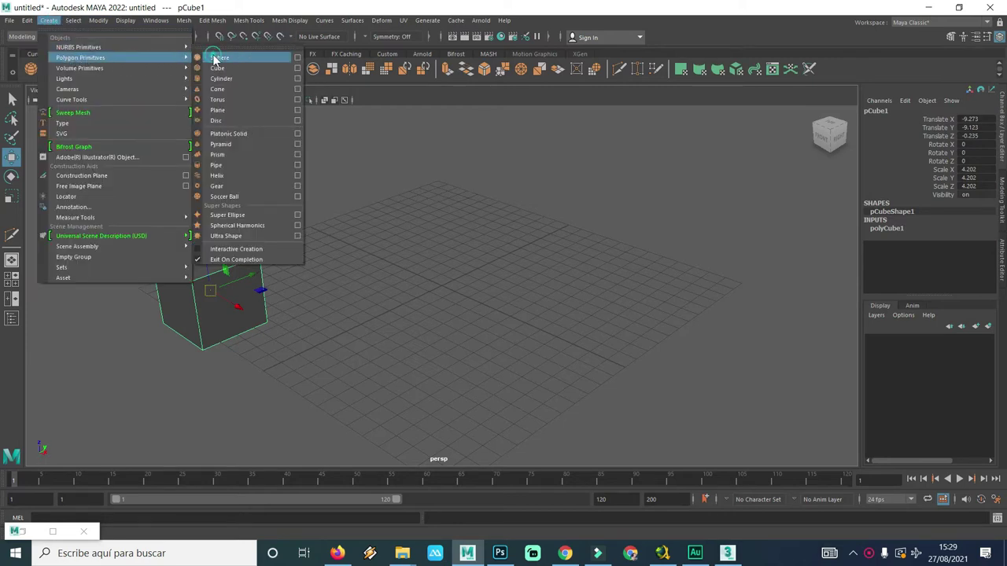
click(215, 58)
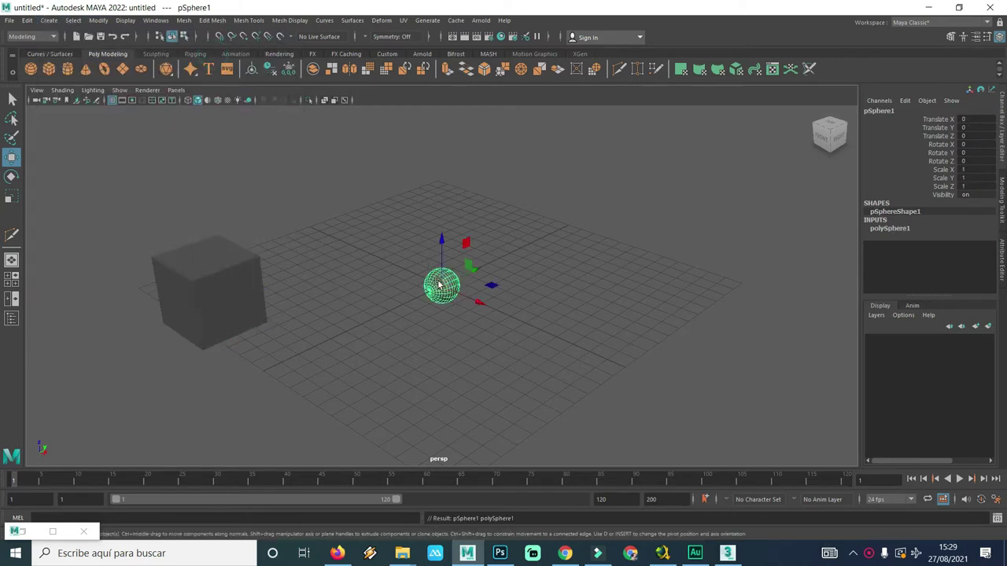
key(r)
drag(439, 285, 508, 268)
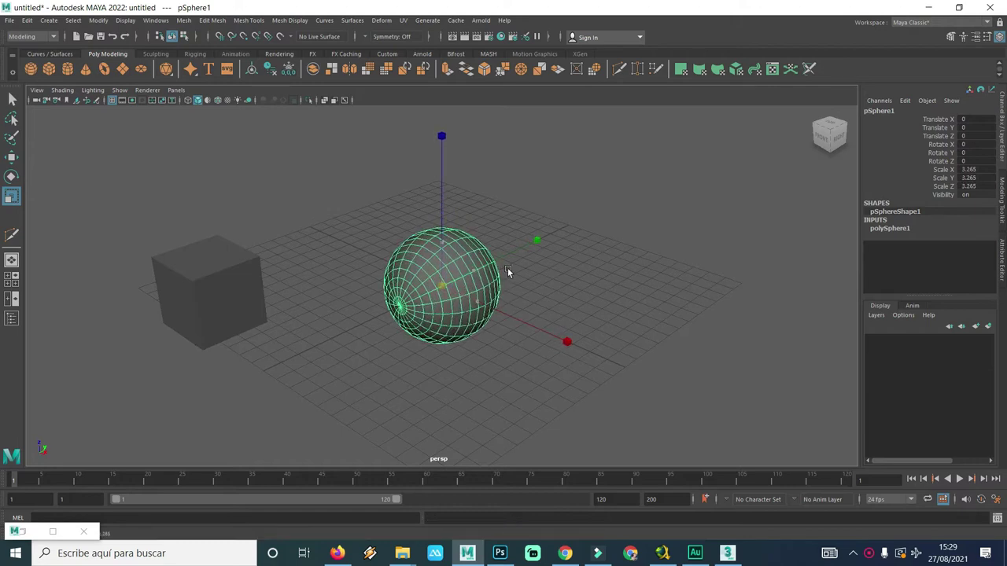
- Select the cube and pan and zoom the view to centre on it
click(243, 293)
alt+middle_drag(206, 289, 406, 285)
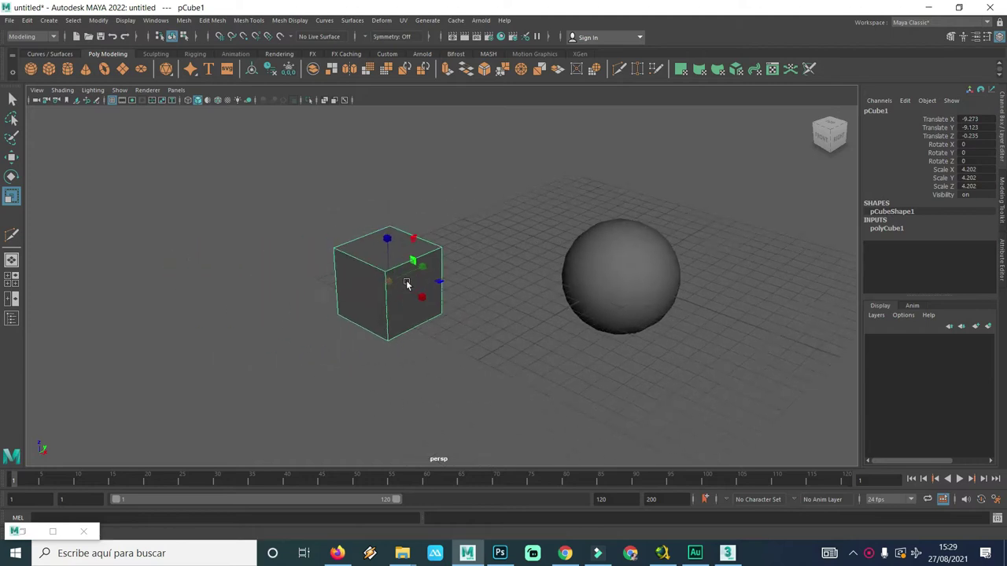
scroll(406, 284, up, 1)
scroll(409, 285, up, 1)
scroll(414, 285, up, 1)
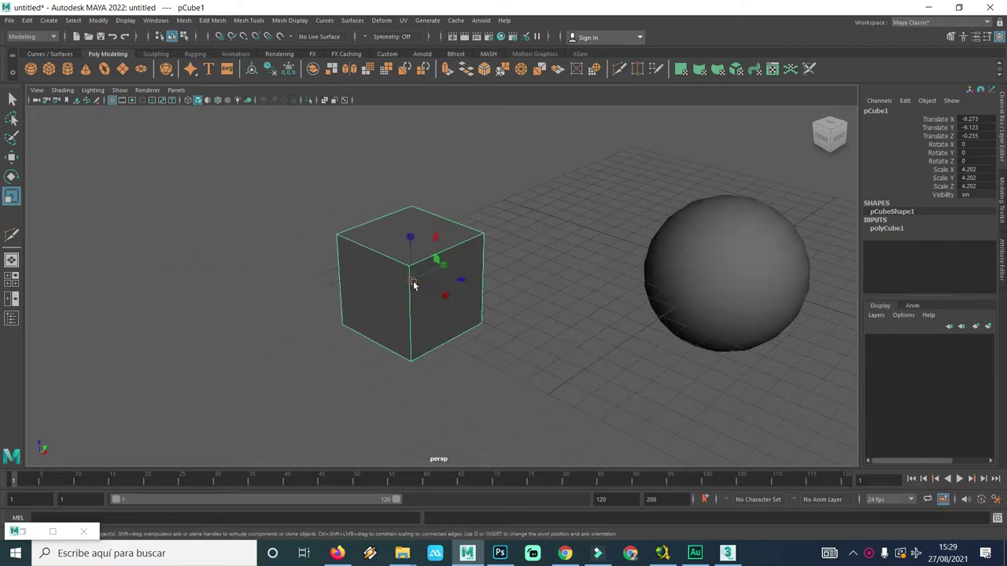
click(520, 228)
click(394, 262)
- Multi-Cut a slanted edge down the cube's right side, from its top edge to its bottom edge
shift+right_click(382, 247)
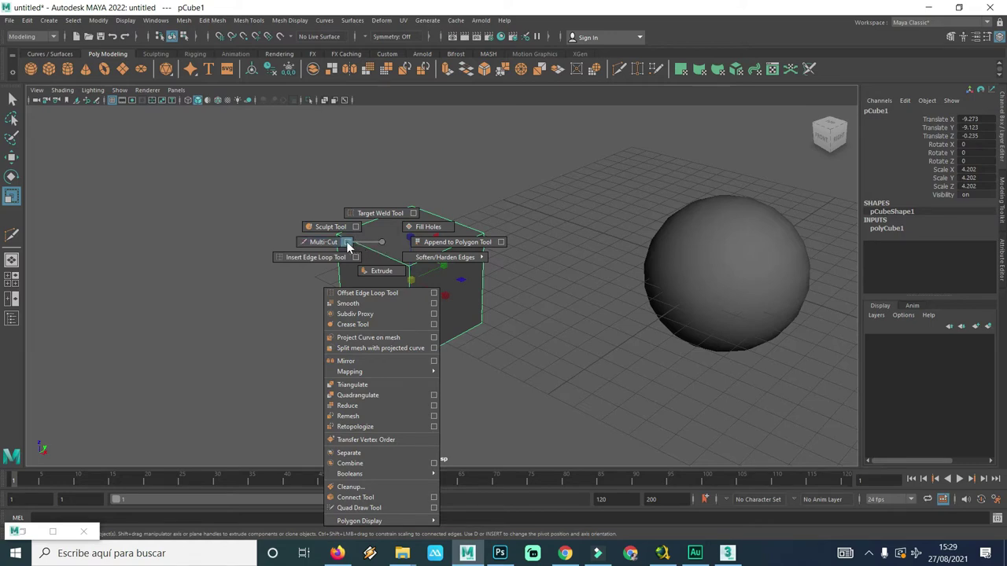
click(347, 244)
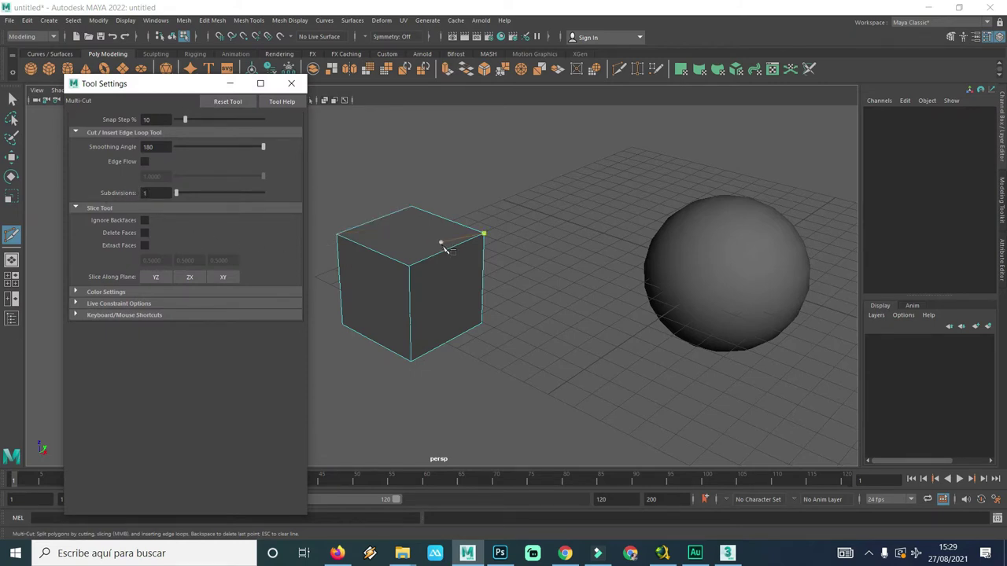
click(337, 234)
click(456, 247)
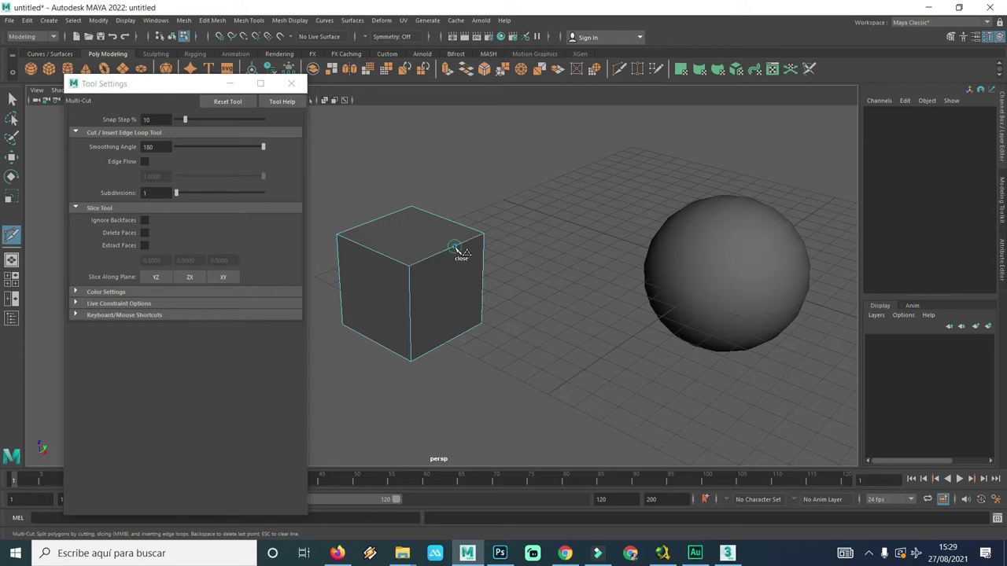
click(439, 351)
click(436, 345)
click(432, 351)
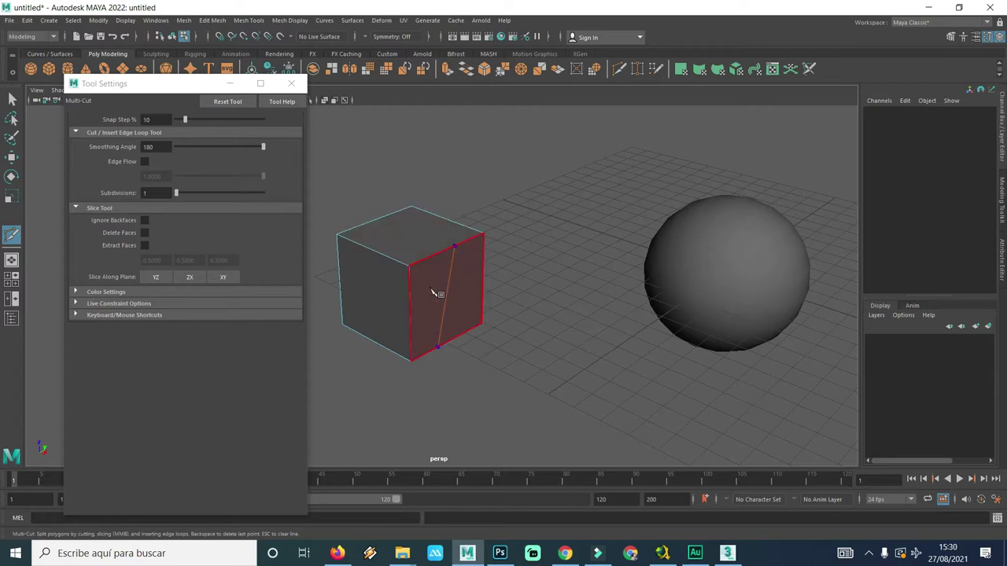
key(Return)
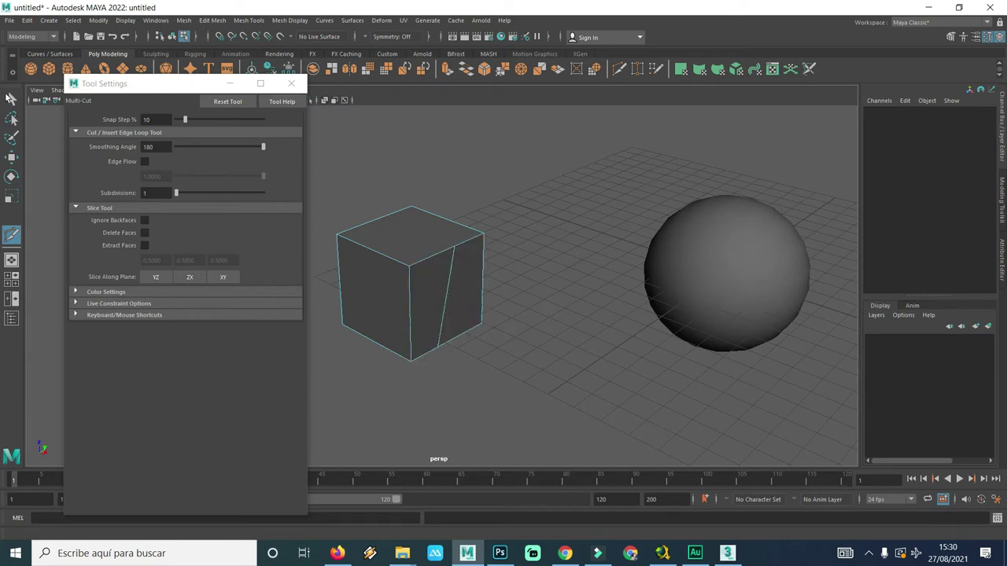
click(12, 98)
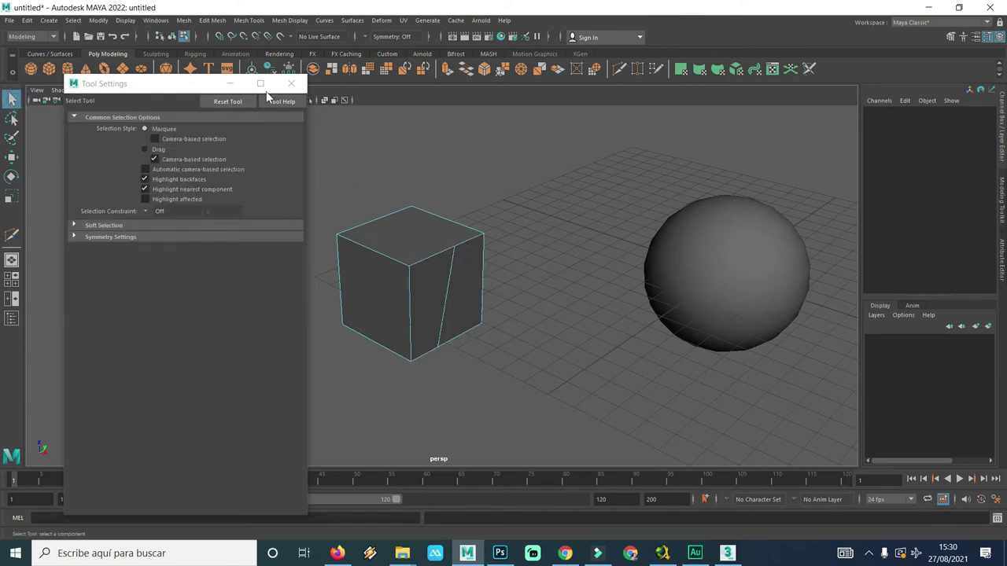
- Close Tool Settings, select the two faces on either side of the new cut, and return to object mode
click(291, 83)
right_drag(400, 292, 402, 301)
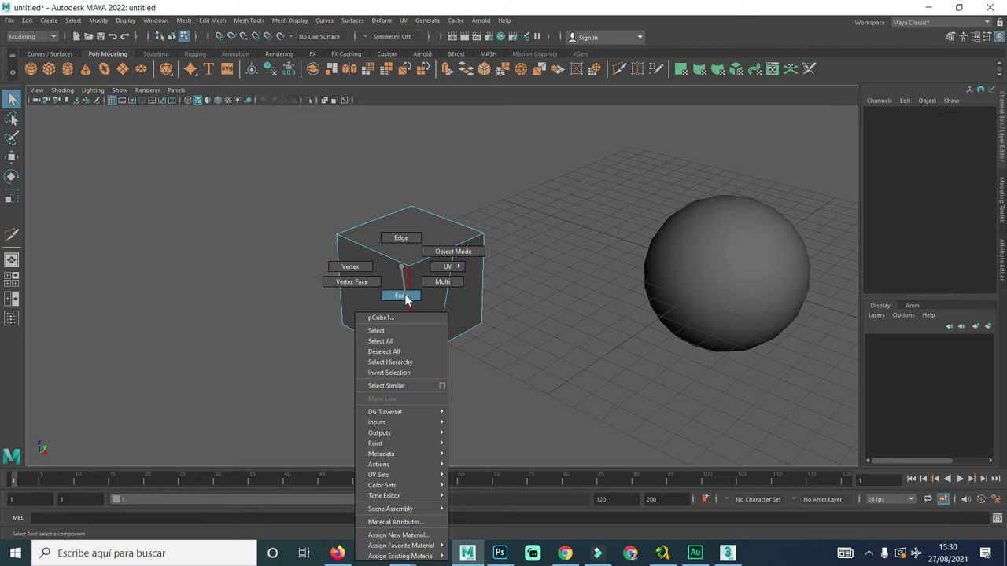
click(421, 292)
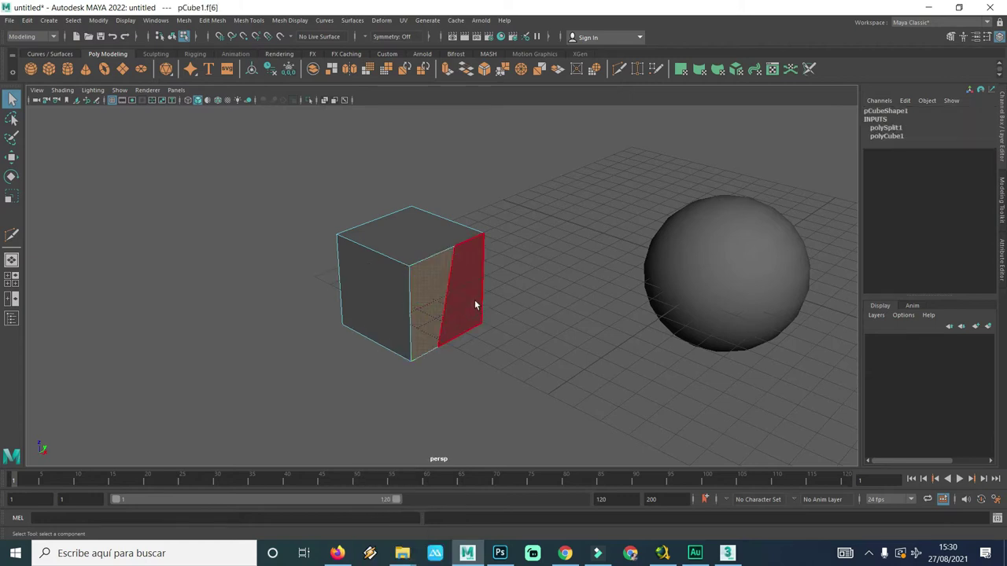
click(429, 297)
click(472, 295)
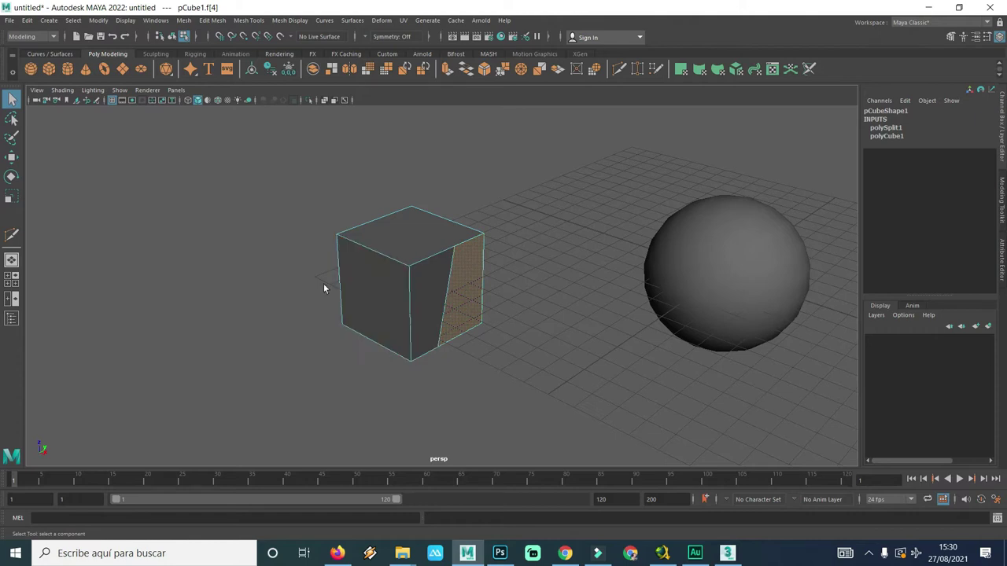
alt+drag(263, 302, 278, 284)
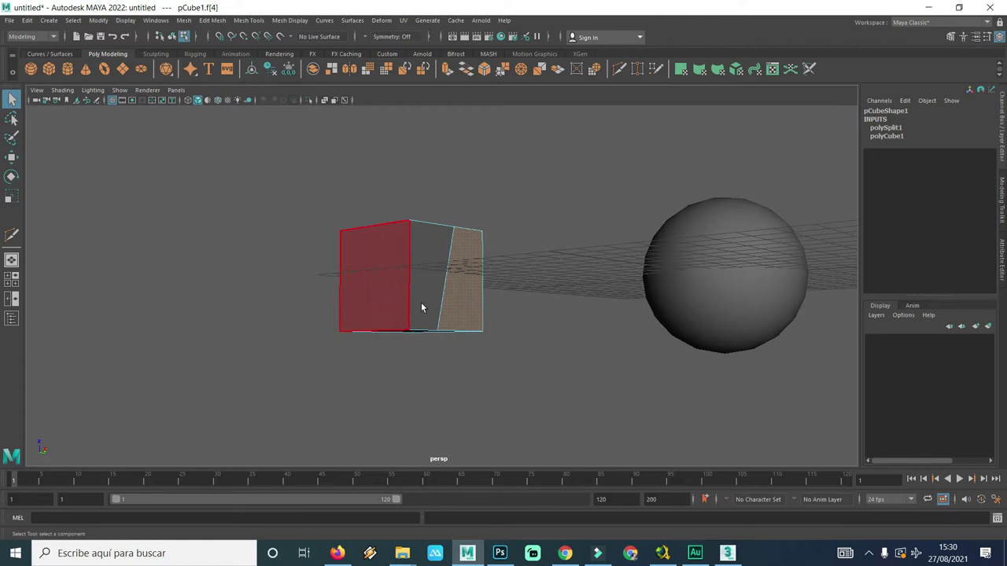
right_click(338, 267)
click(375, 251)
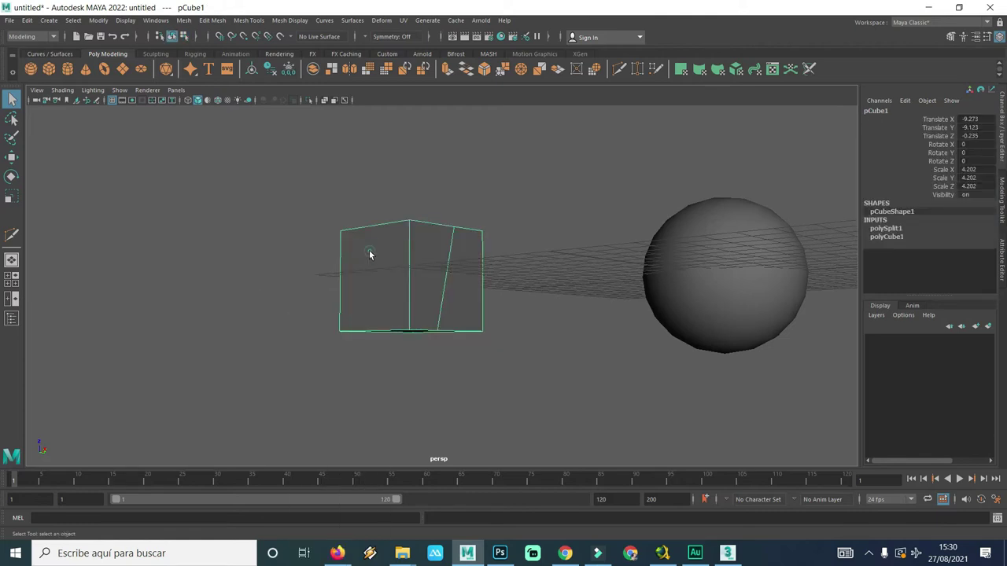
- Multi-Cut a horizontal edge loop through the middle of the cube
right_click(321, 263)
shift+right_click(320, 267)
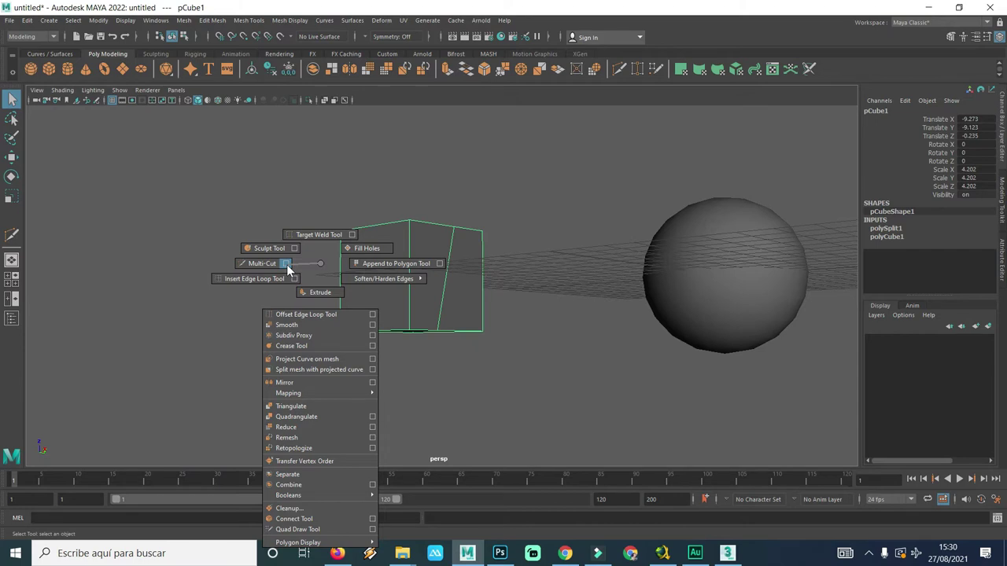
click(286, 265)
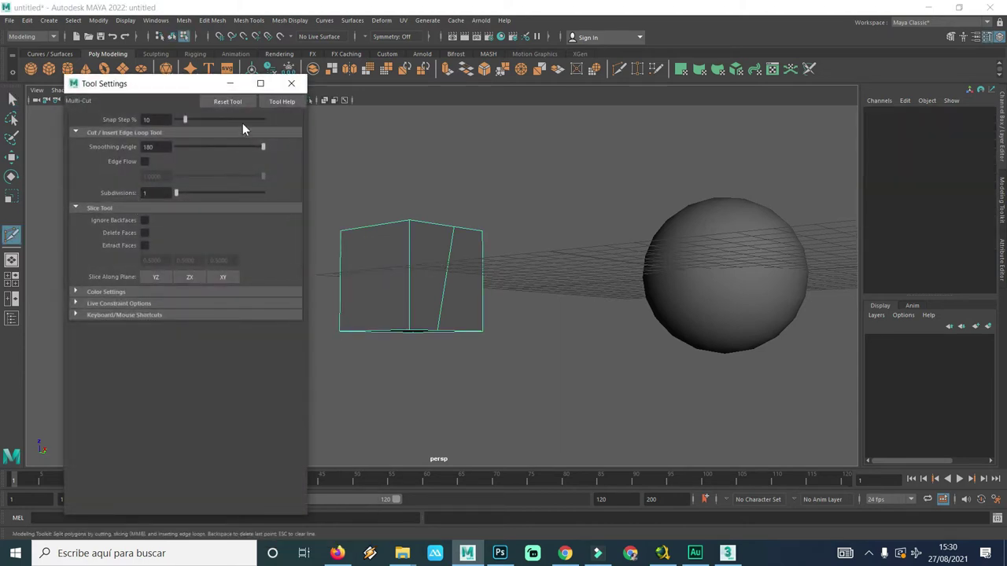
click(231, 83)
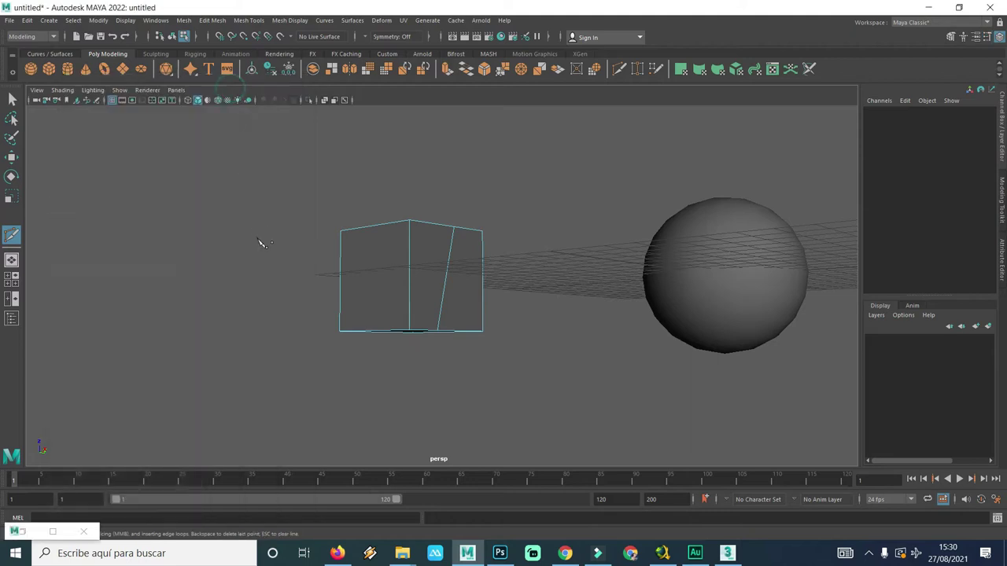
drag(273, 281, 521, 285)
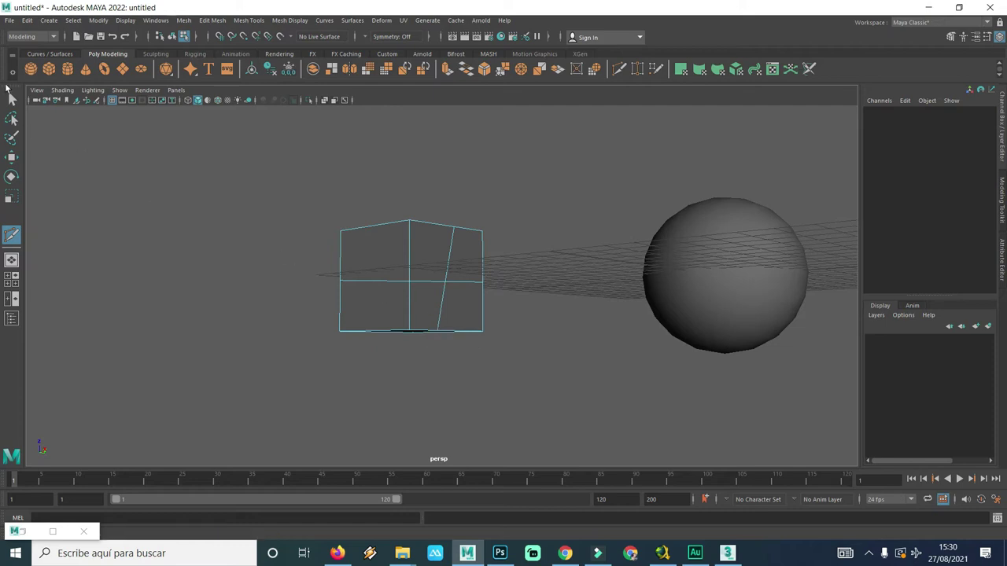
key(q)
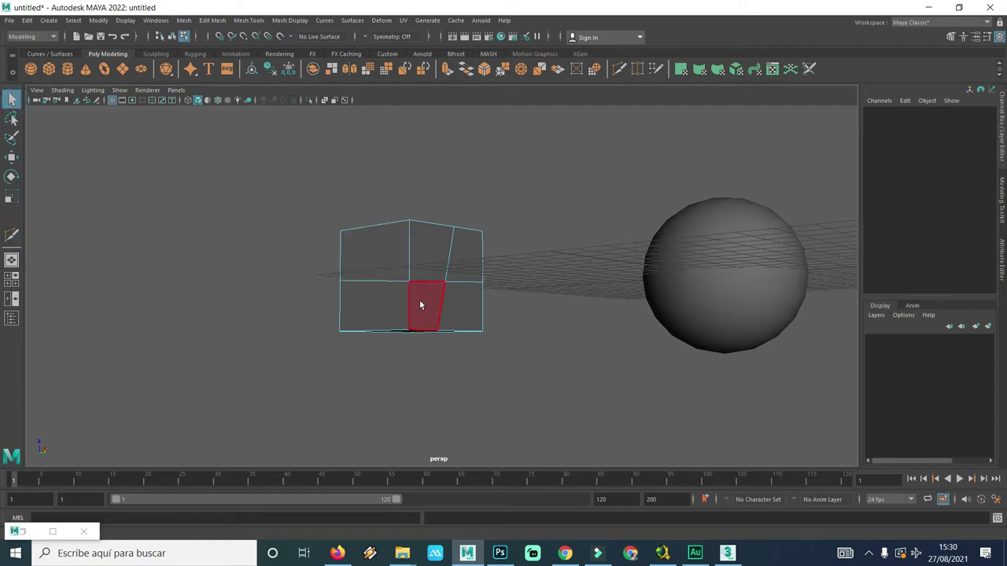
- Select the middle edge loop and detach the cube along it with Edit Mesh > Detach
mouse_move(438, 305)
alt+mouse_down()
mouse_move(392, 332)
mouse_move(236, 332)
mouse_move(427, 328)
mouse_move(241, 325)
mouse_move(385, 328)
mouse_move(300, 325)
alt+mouse_up()
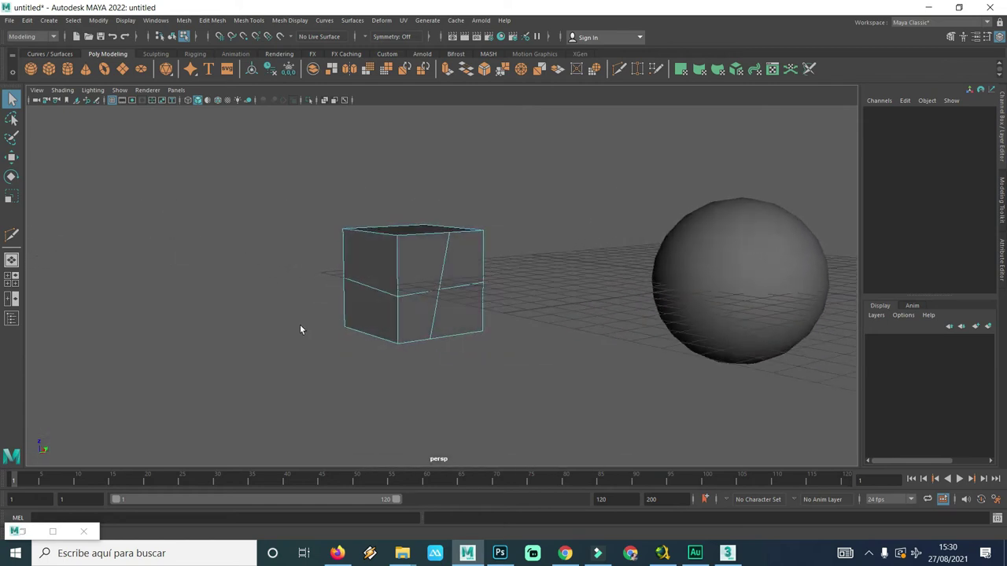
double_click(380, 293)
mouse_move(373, 325)
alt+mouse_down()
mouse_move(575, 328)
mouse_move(283, 331)
mouse_move(420, 331)
alt+mouse_up()
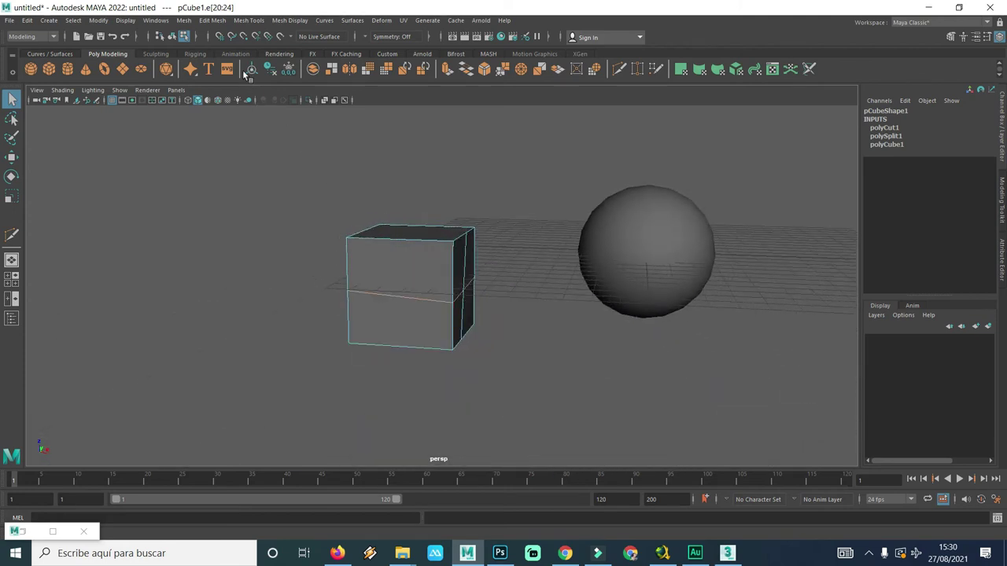
click(184, 21)
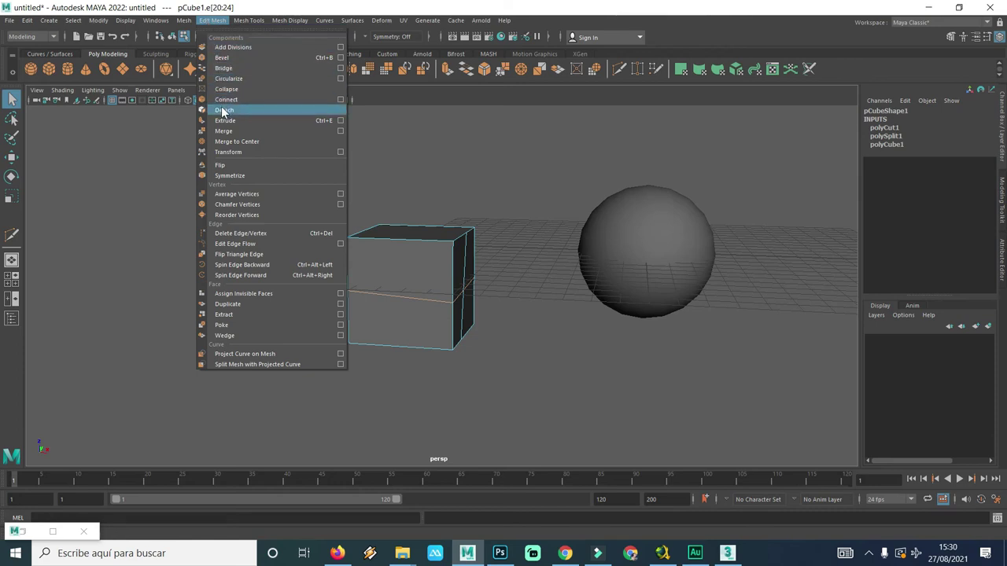
click(224, 110)
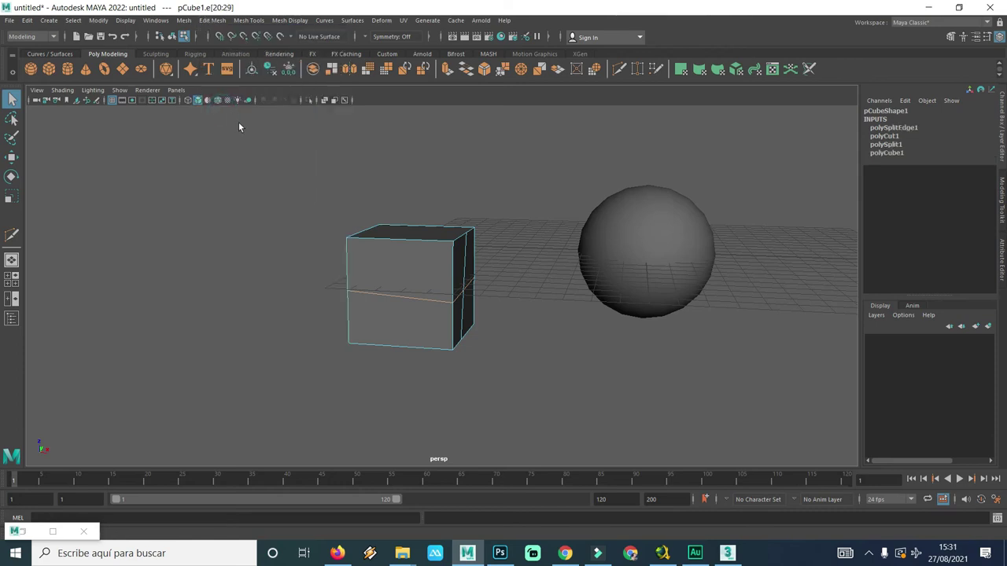
mouse_move(383, 267)
right_down()
mouse_move(384, 295)
mouse_move(385, 285)
right_up()
- Select the cube's upper faces and lift them straight up along Y like a lid
click(386, 270)
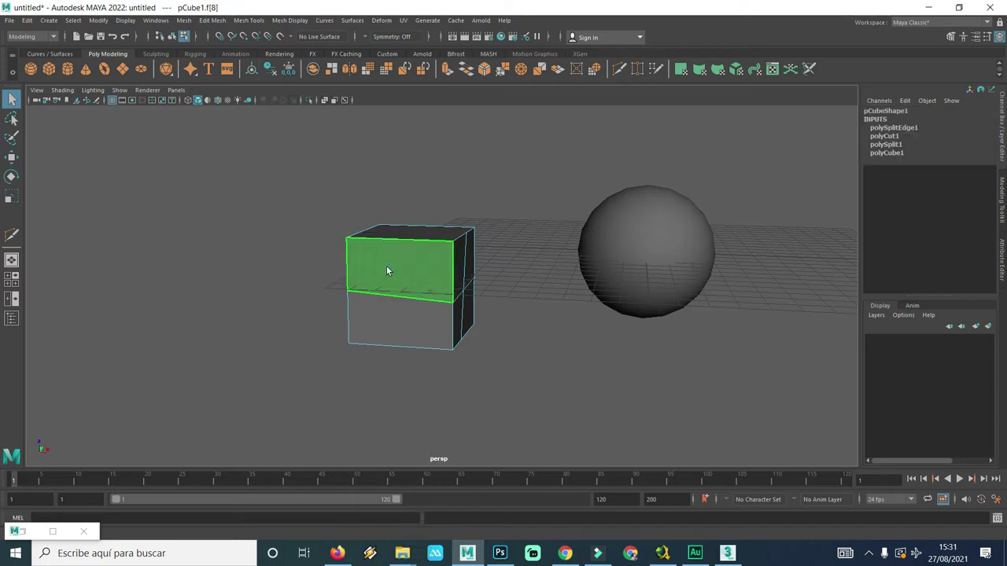
mouse_move(279, 306)
alt+mouse_down()
mouse_move(484, 306)
mouse_move(236, 313)
mouse_move(214, 300)
alt+mouse_up()
key(w)
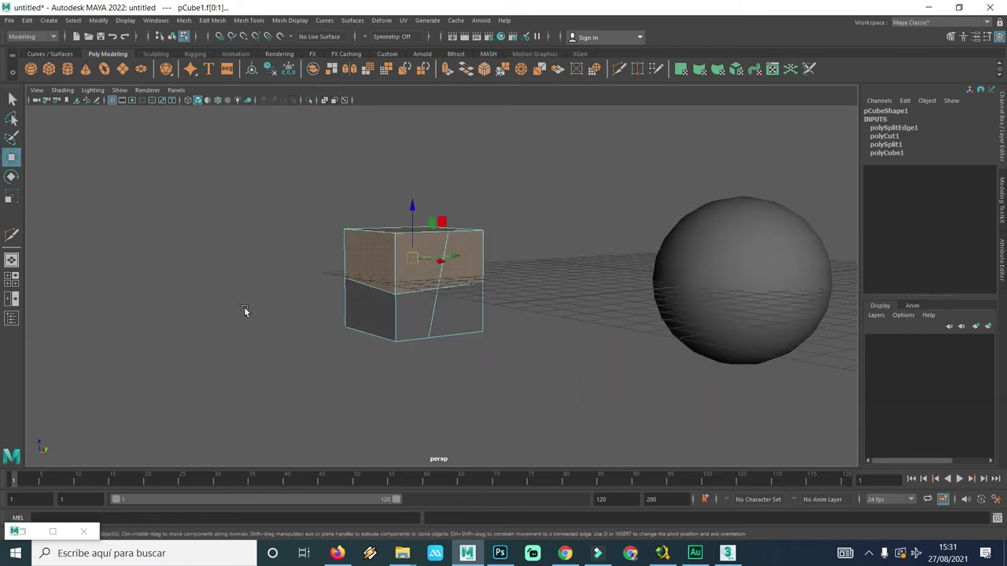
drag(410, 214, 410, 161)
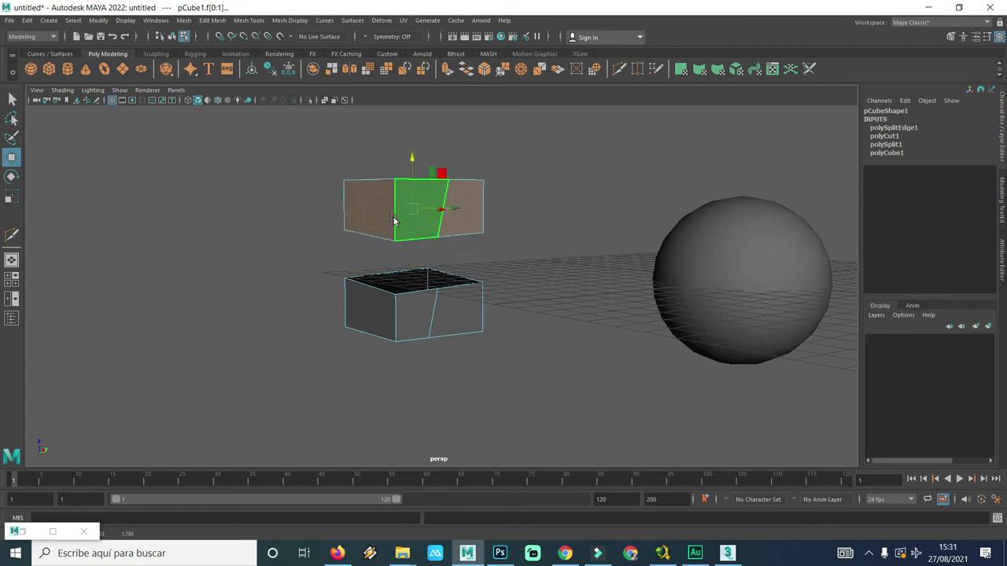
- Orbit and pan the view to inspect both cube pieces and bring the sphere into view
alt+drag(373, 278, 381, 241)
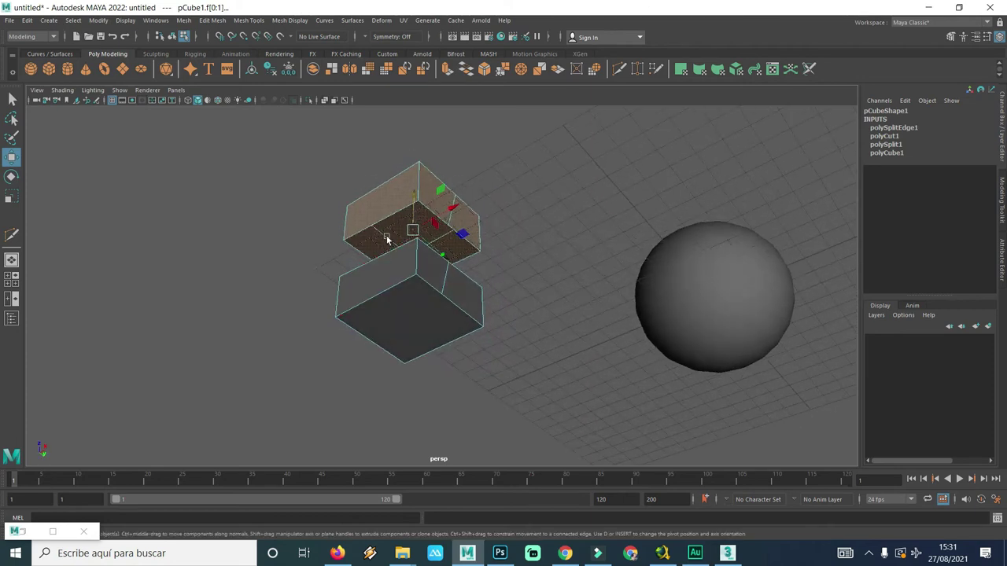
scroll(386, 240, up, 5)
mouse_move(394, 220)
alt+mouse_down()
mouse_move(398, 349)
mouse_move(414, 321)
alt+mouse_up()
alt+right_drag(413, 322, 299, 286)
alt+drag(299, 286, 486, 275)
alt+right_drag(486, 275, 341, 275)
alt+middle_drag(441, 279, 189, 280)
alt+drag(301, 331, 337, 322)
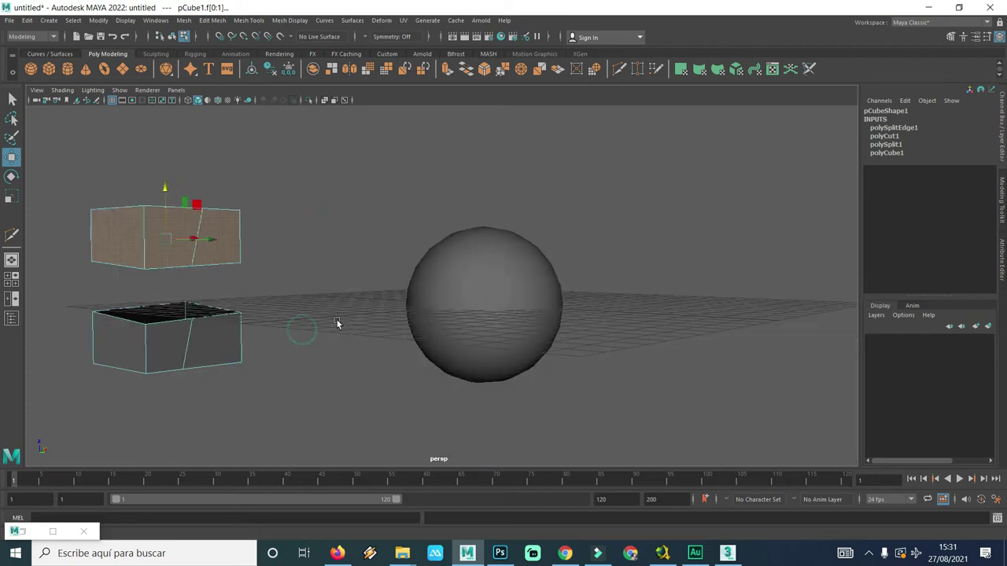
- Select the sphere, orbit in closer to it, and set it back to object mode
click(481, 312)
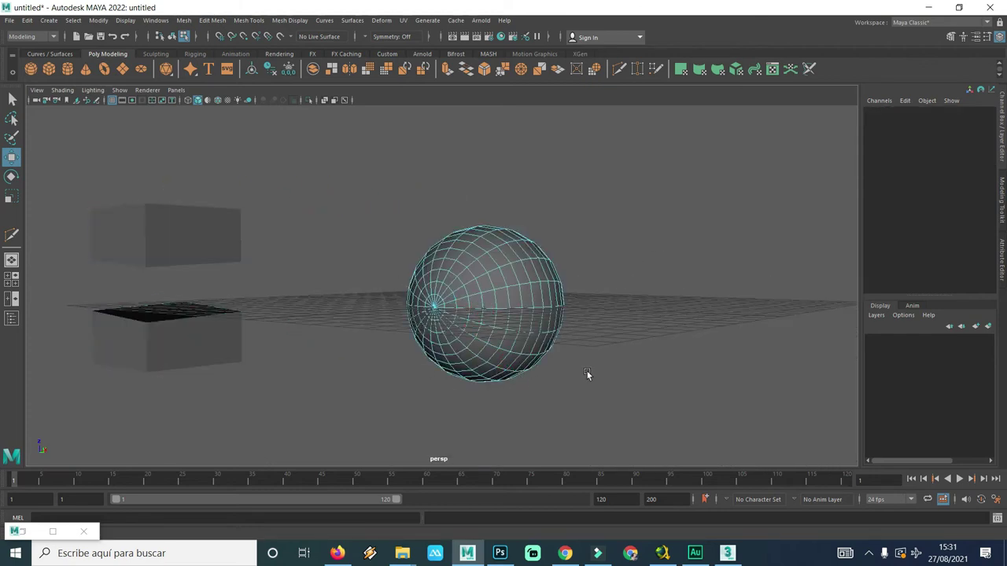
mouse_move(572, 369)
alt+mouse_down()
mouse_move(534, 367)
mouse_move(535, 375)
alt+mouse_up()
alt+right_drag(536, 374, 554, 368)
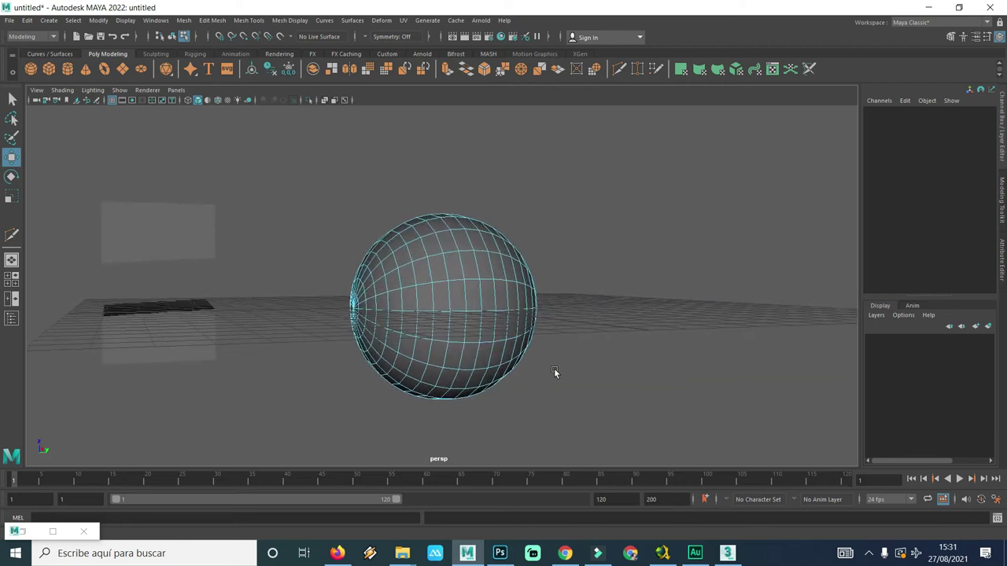
alt+drag(446, 281, 450, 308)
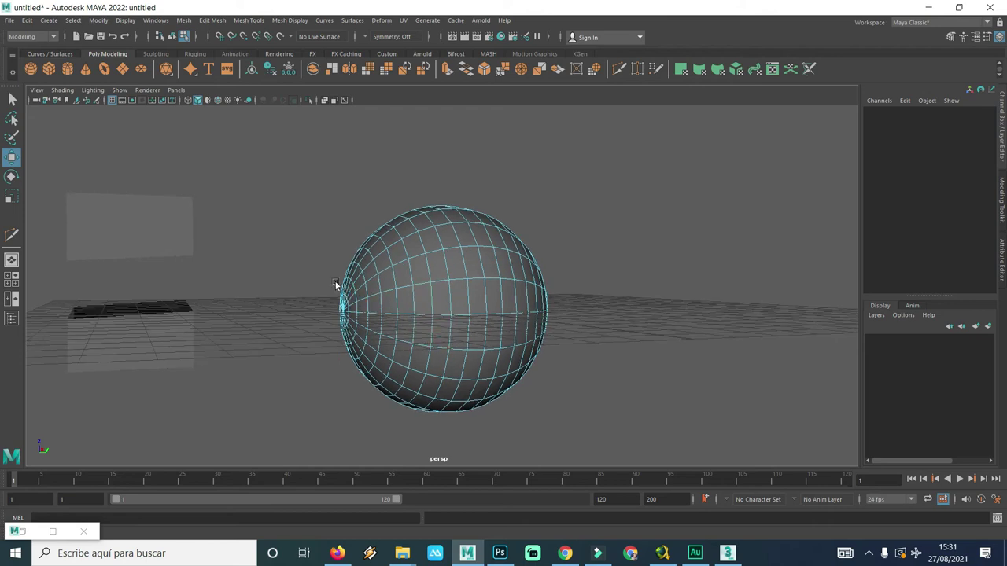
shift+right_click(296, 232)
right_click(440, 259)
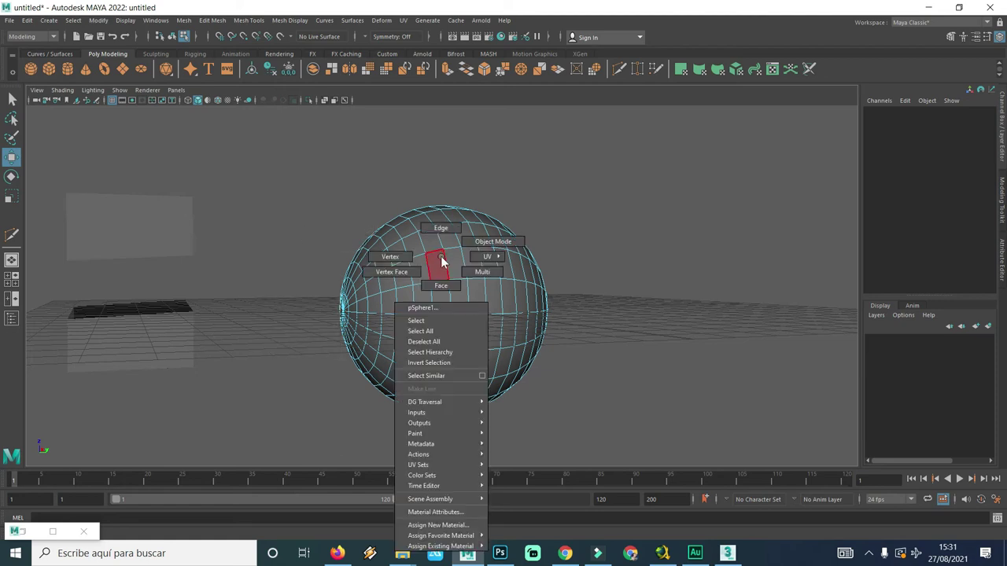
click(488, 243)
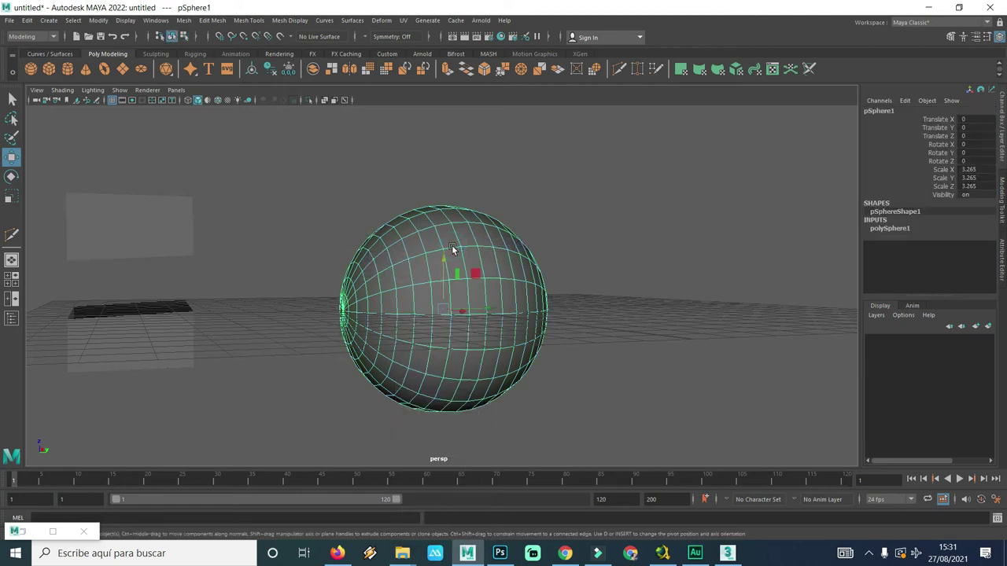
- Multi-Cut a horizontal edge loop across the sphere just above its middle, editing the Subdivisions setting
shift+right_click(315, 267)
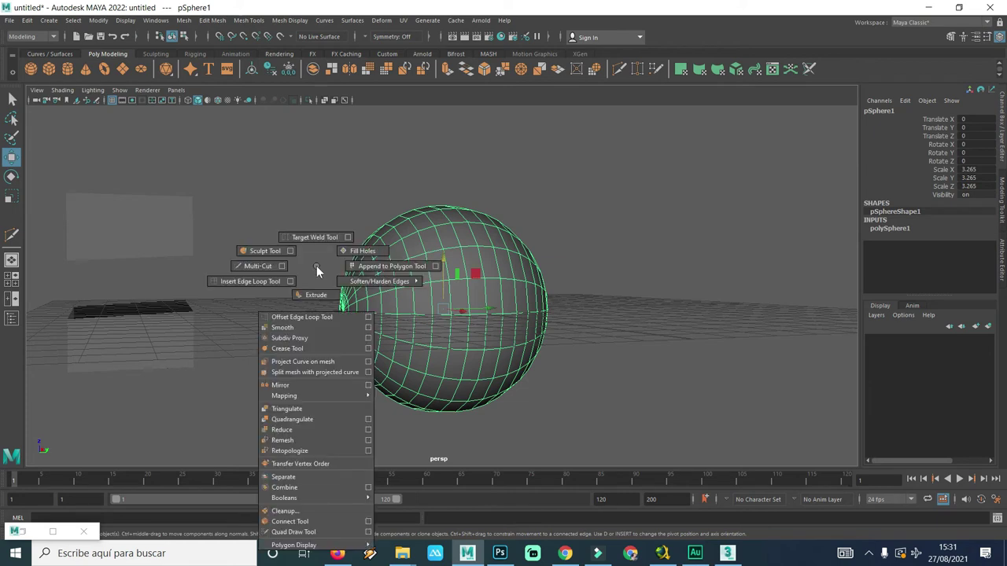
click(281, 266)
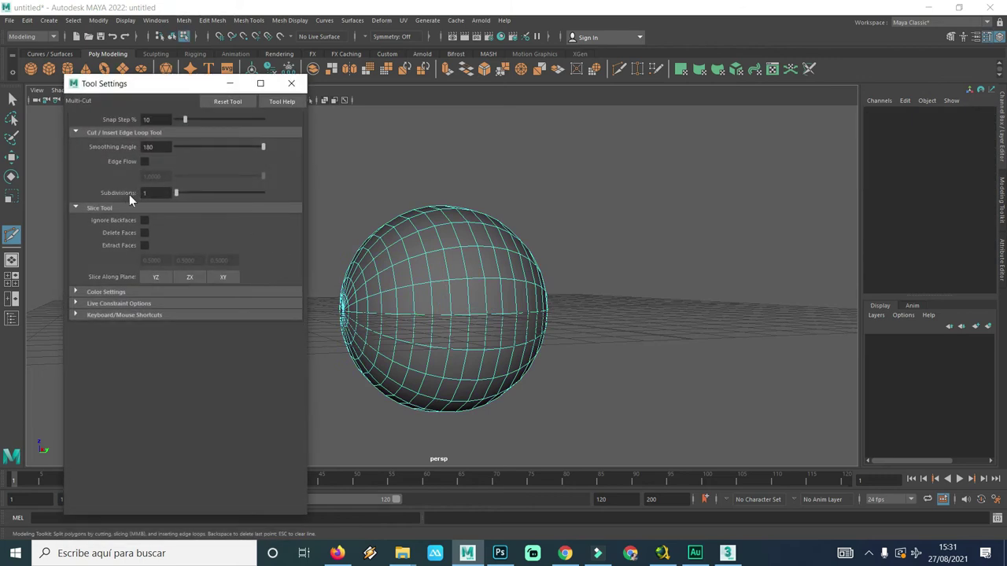
double_click(155, 193)
click(230, 83)
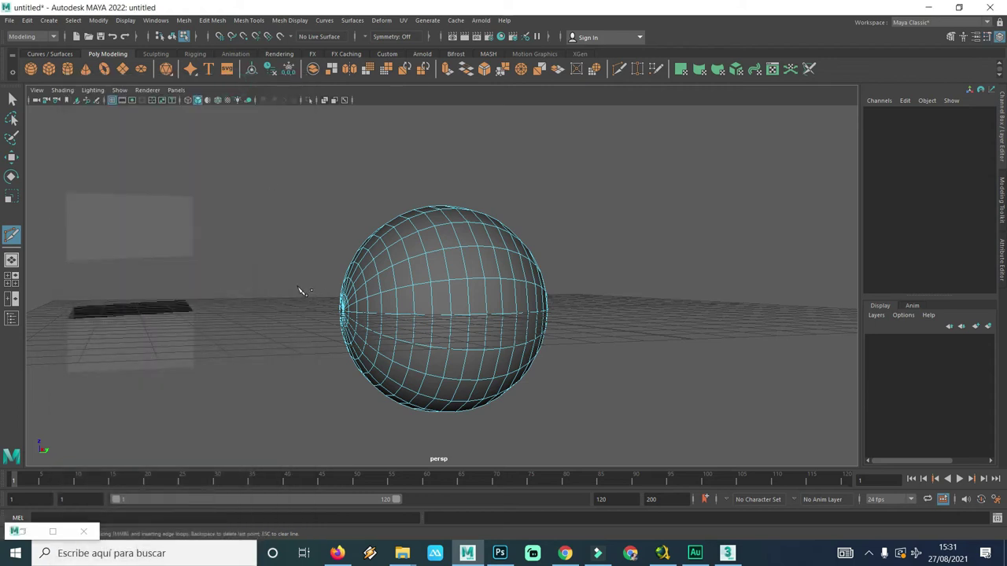
mouse_move(288, 278)
mouse_down()
mouse_move(641, 276)
mouse_move(580, 288)
mouse_up()
drag(580, 289, 497, 279)
shift+drag(647, 264, 600, 275)
shift+drag(599, 275, 599, 275)
- Select the sphere's new edge loop and detach the mesh along it with Edit Mesh > Detach
right_click(417, 282)
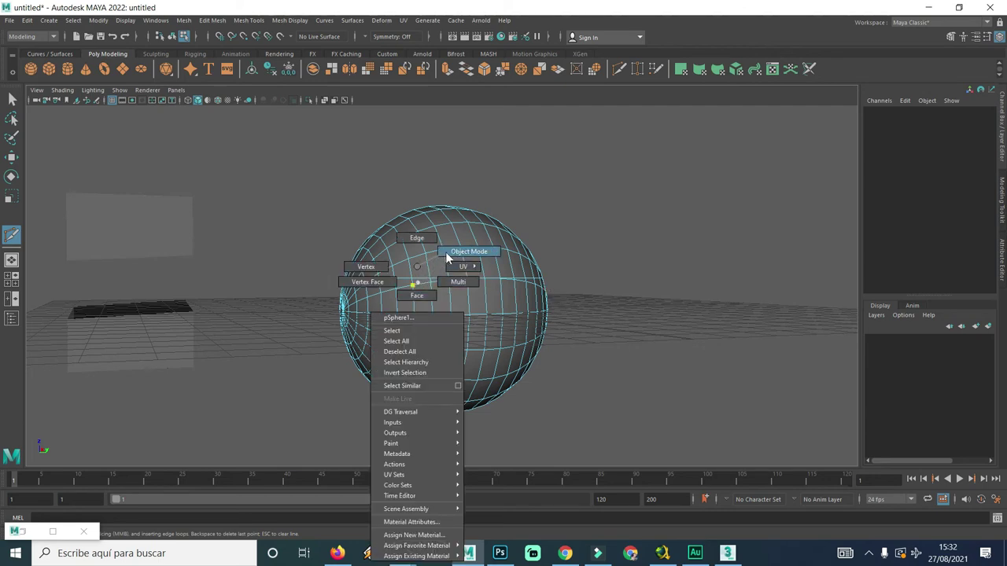
click(415, 240)
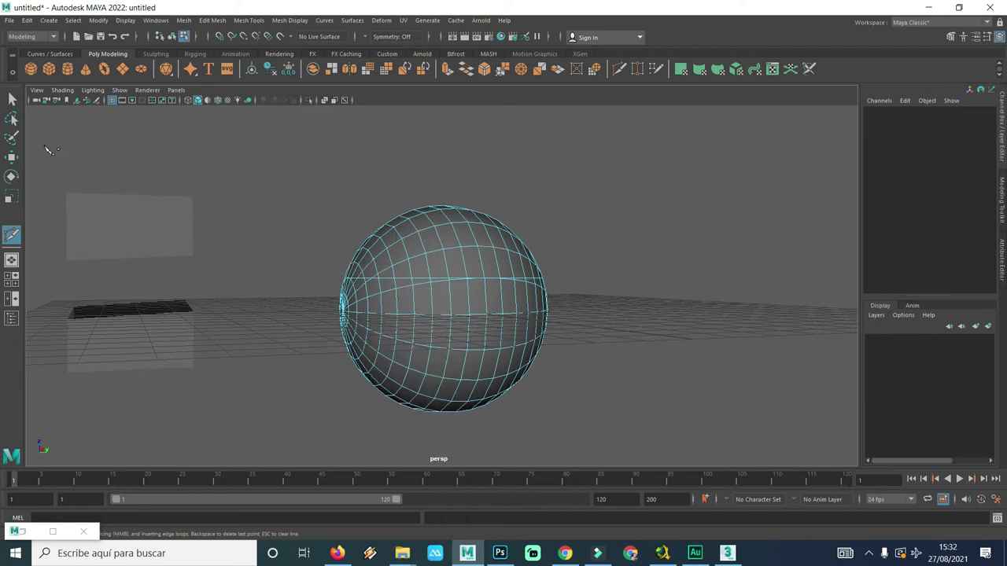
click(16, 106)
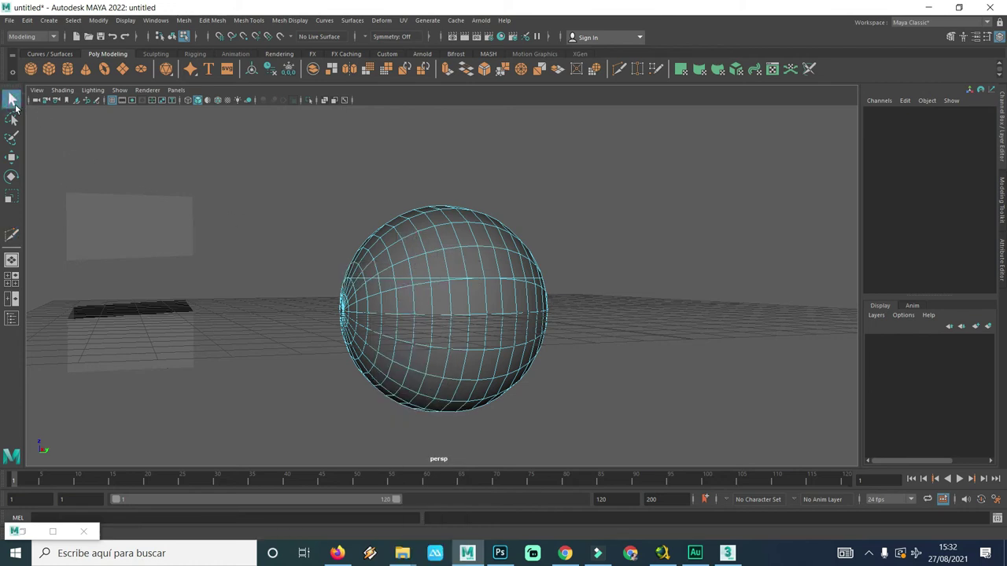
double_click(402, 280)
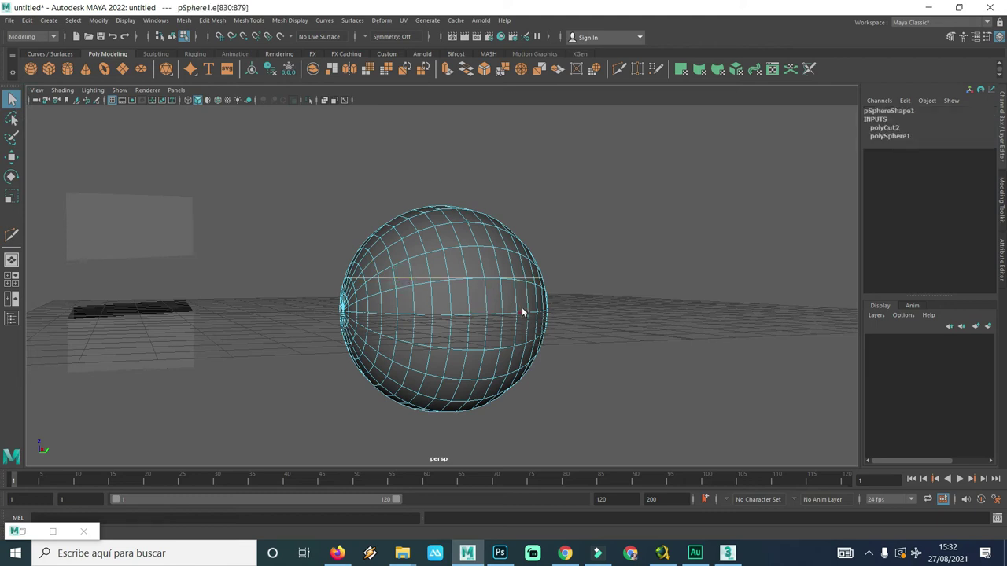
click(211, 20)
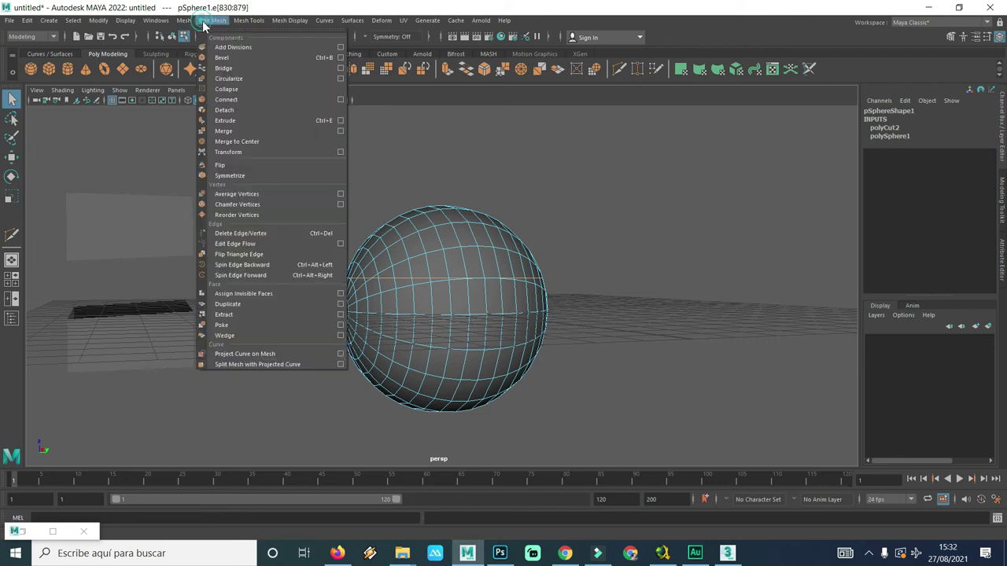
click(224, 110)
- Switch the sphere to face mode and select its upper-half faces
right_click(486, 271)
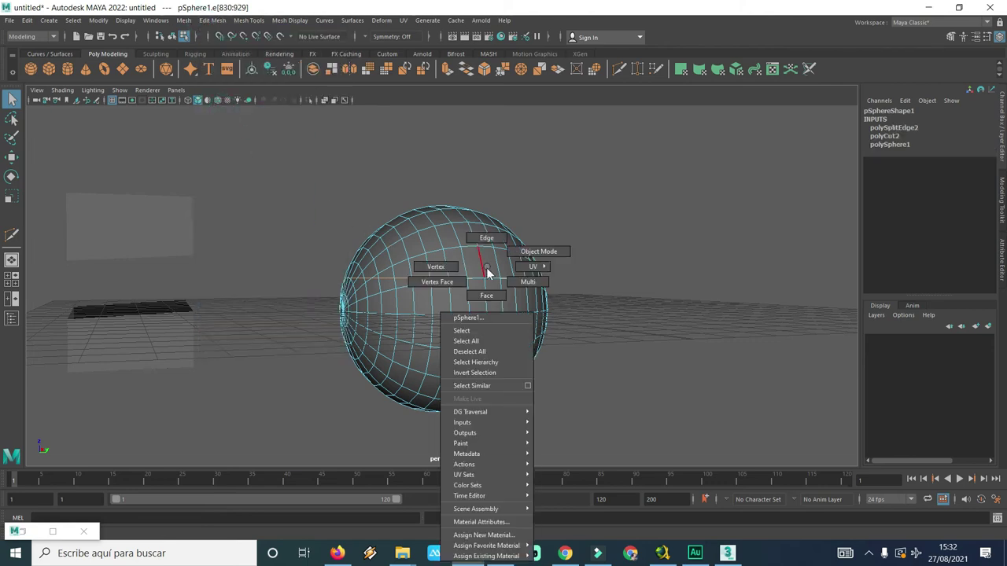
click(486, 296)
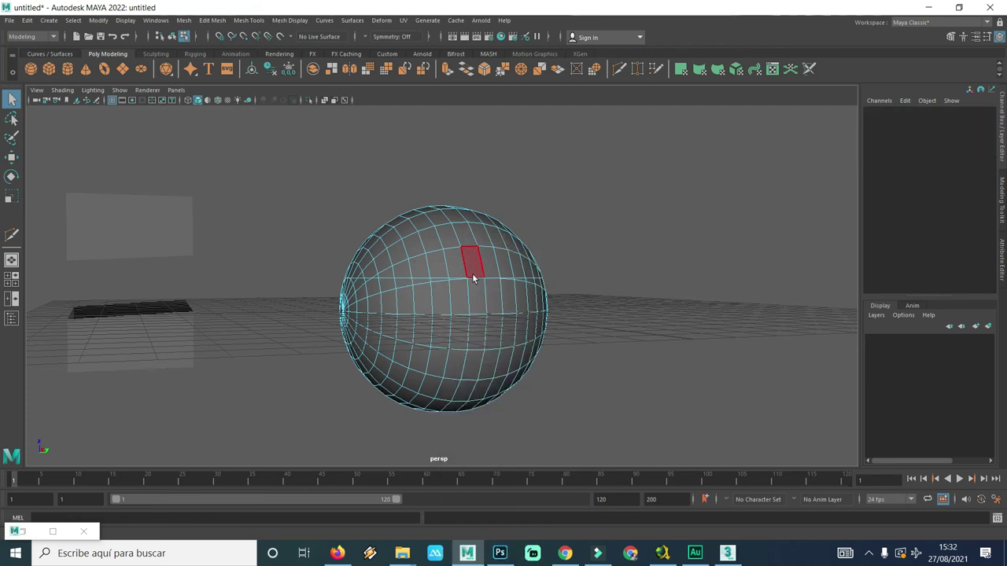
click(452, 234)
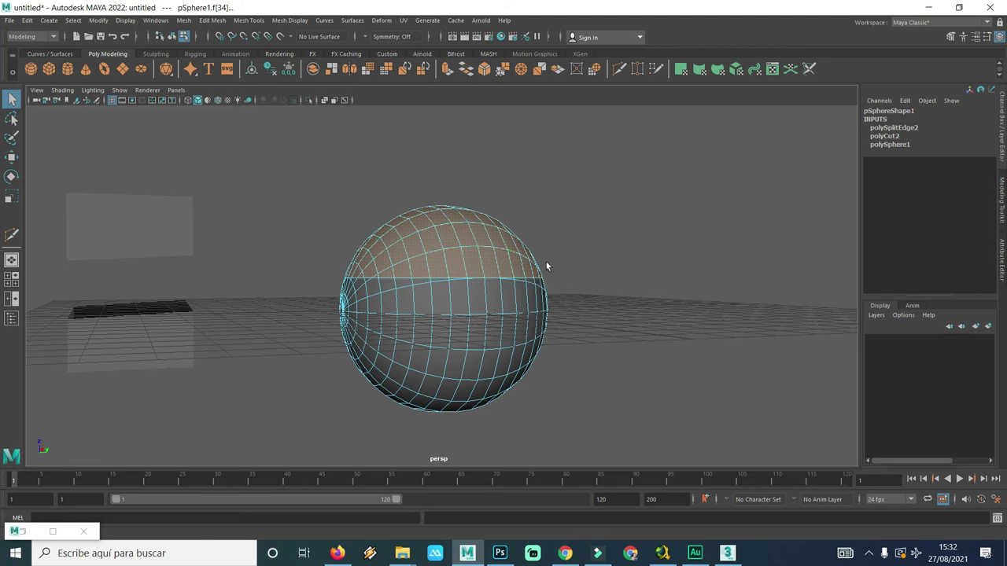
- Move the sphere's upper half straight up along Y to expose the hollow inside
key(w)
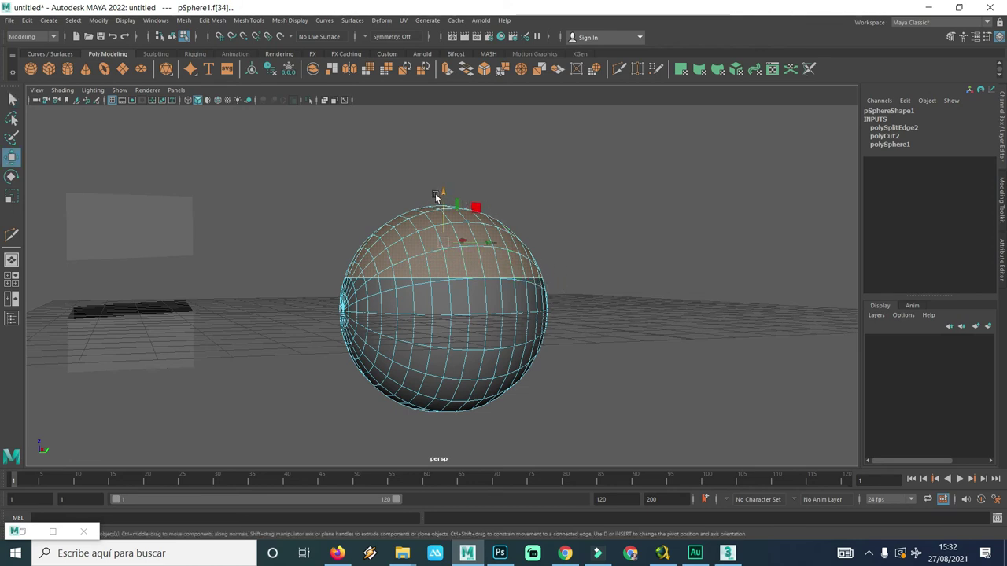
middle_drag(442, 195, 442, 145)
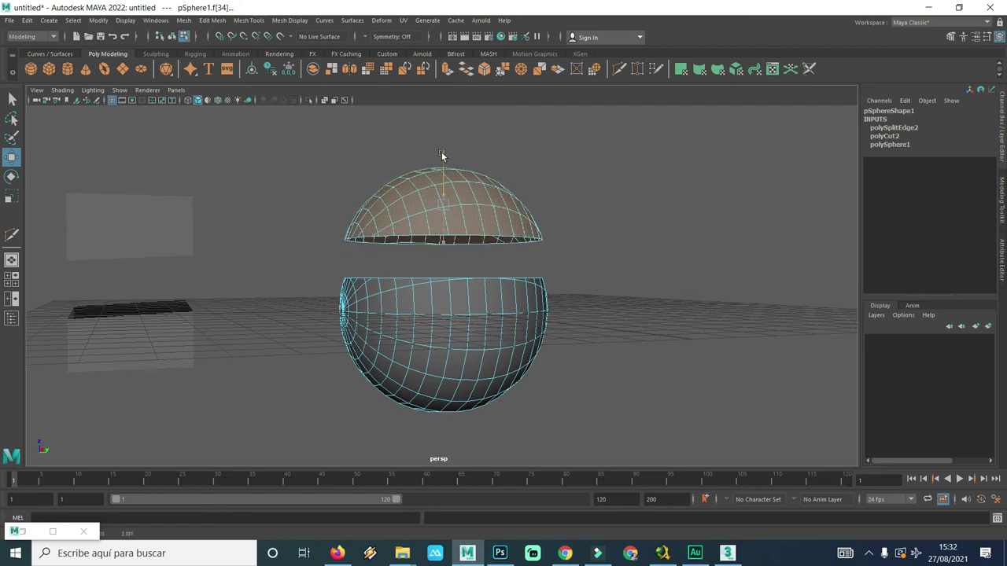
mouse_move(455, 247)
alt+mouse_down()
mouse_move(474, 250)
mouse_move(405, 244)
mouse_move(438, 263)
mouse_move(528, 254)
mouse_move(447, 260)
alt+mouse_up()
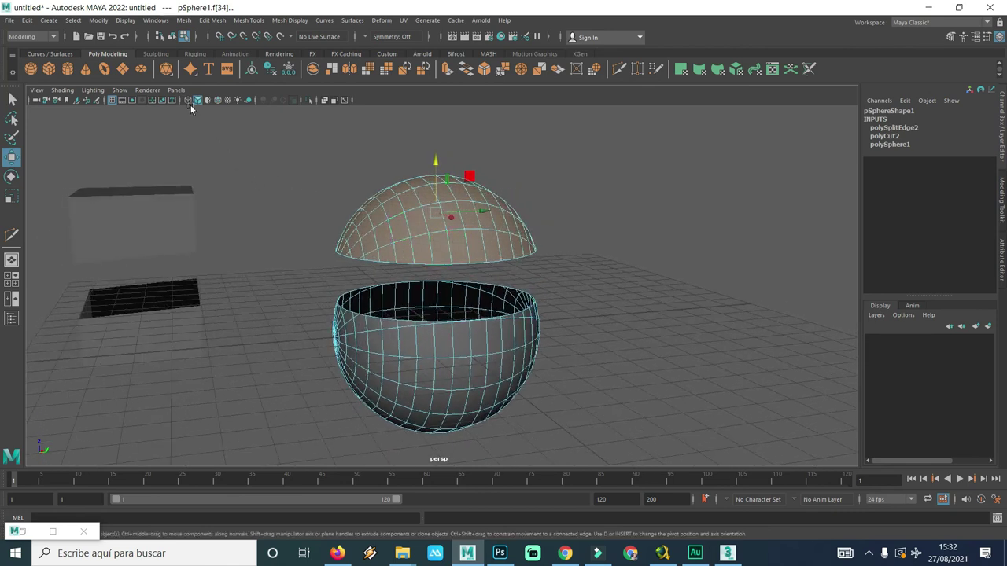
- Enable Show the ViewCube in Maya's Preferences and save them
click(161, 22)
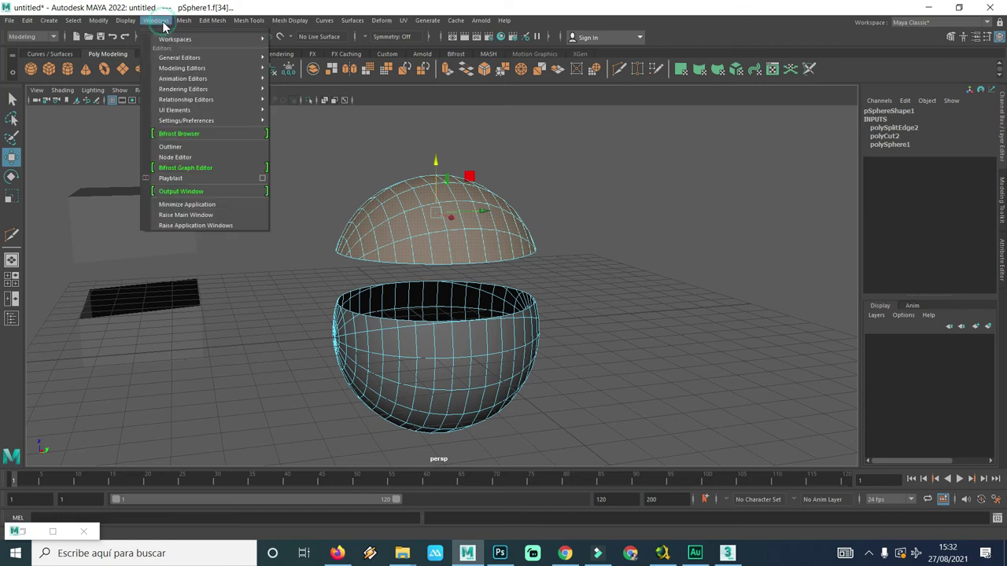
mouse_move(186, 120)
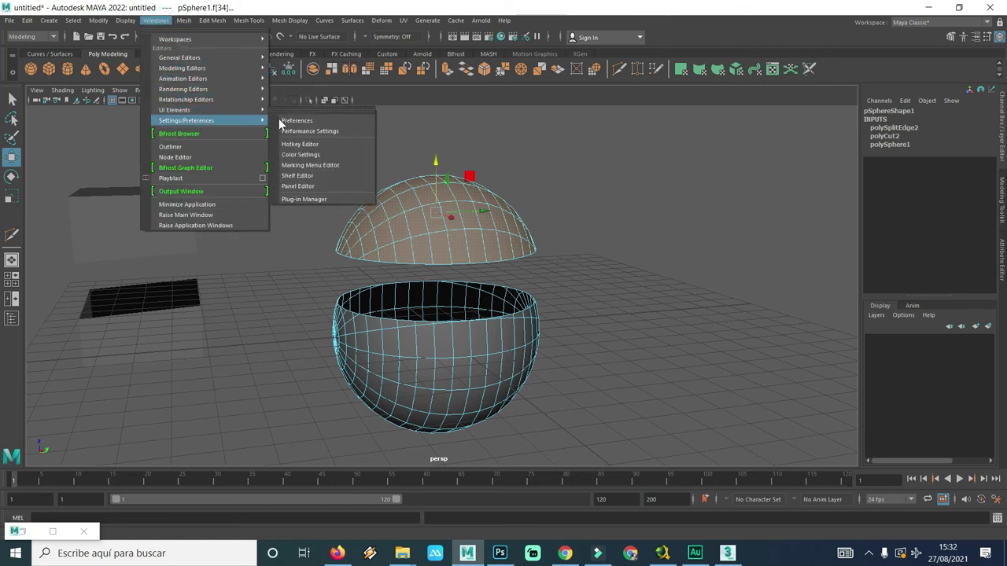
click(289, 121)
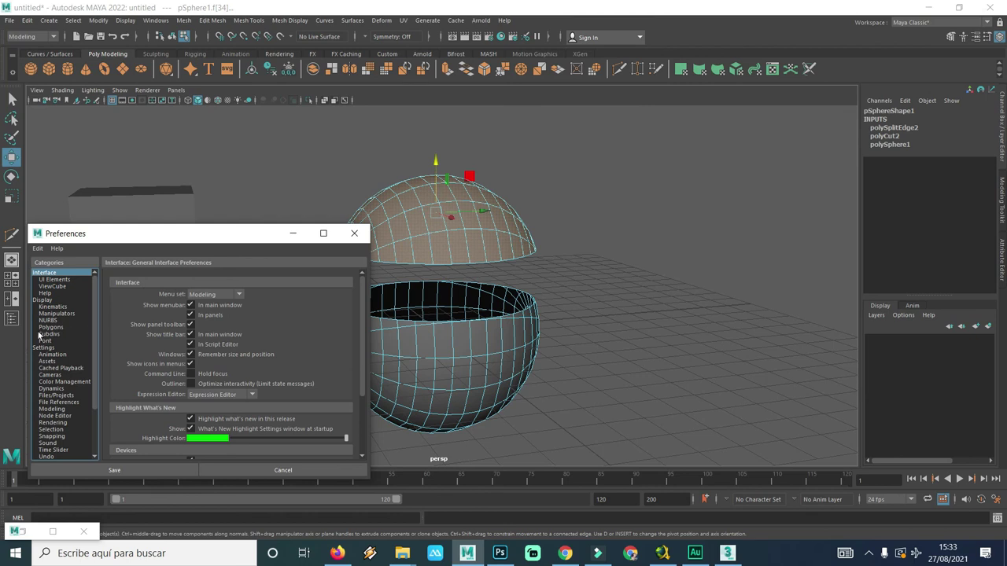
click(52, 287)
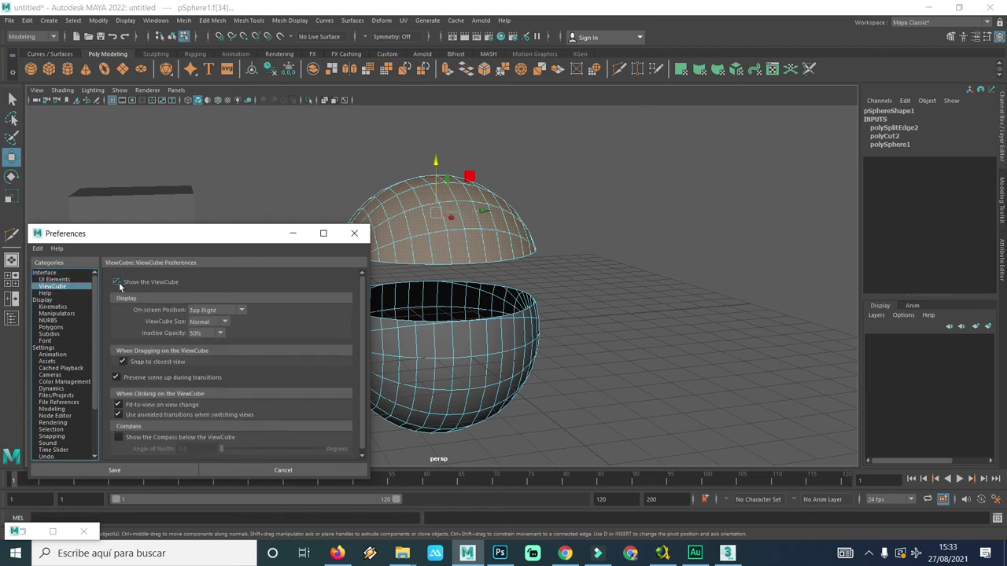
click(117, 283)
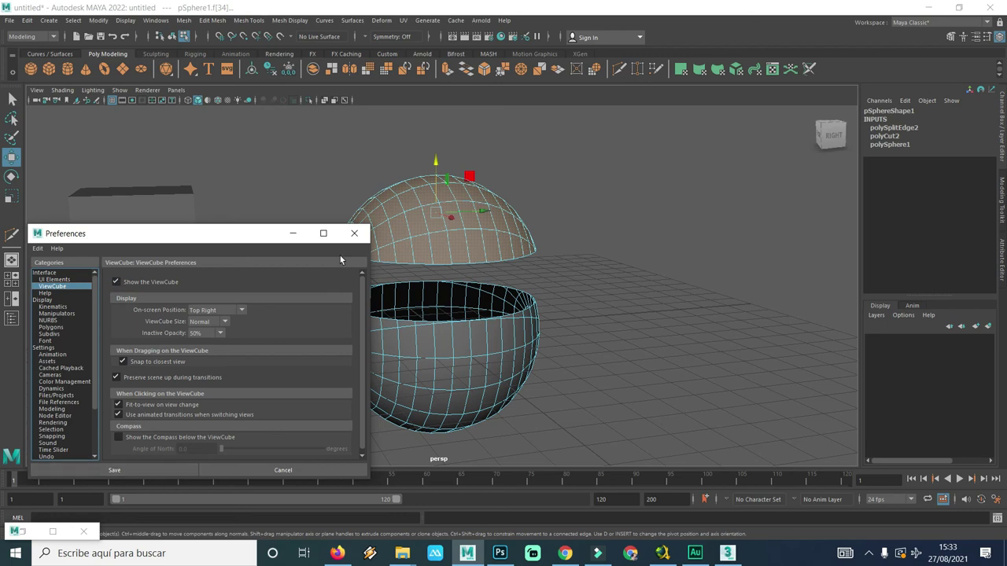
click(354, 233)
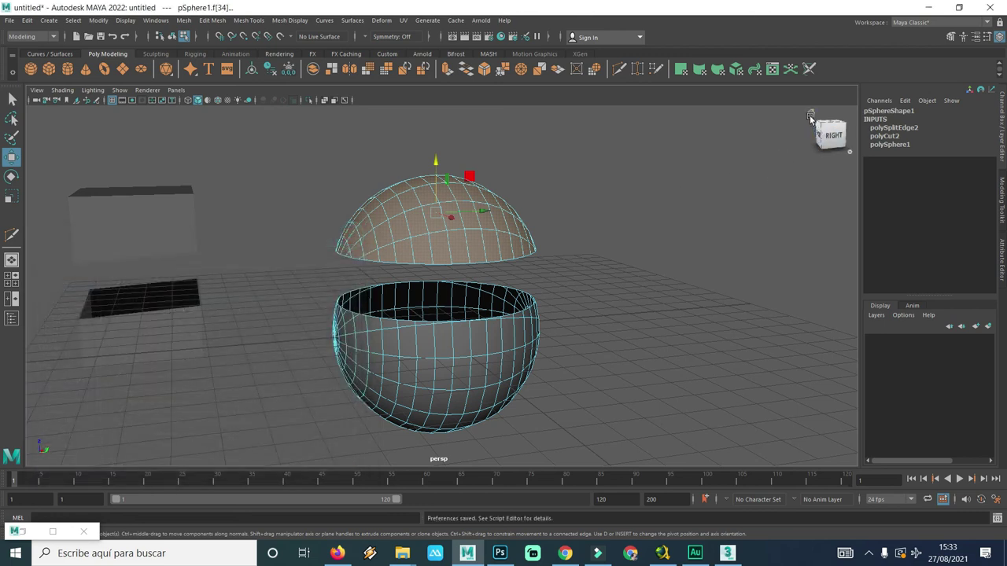
- Switch the camera to an angled corner view via the ViewCube to see both split objects
click(810, 117)
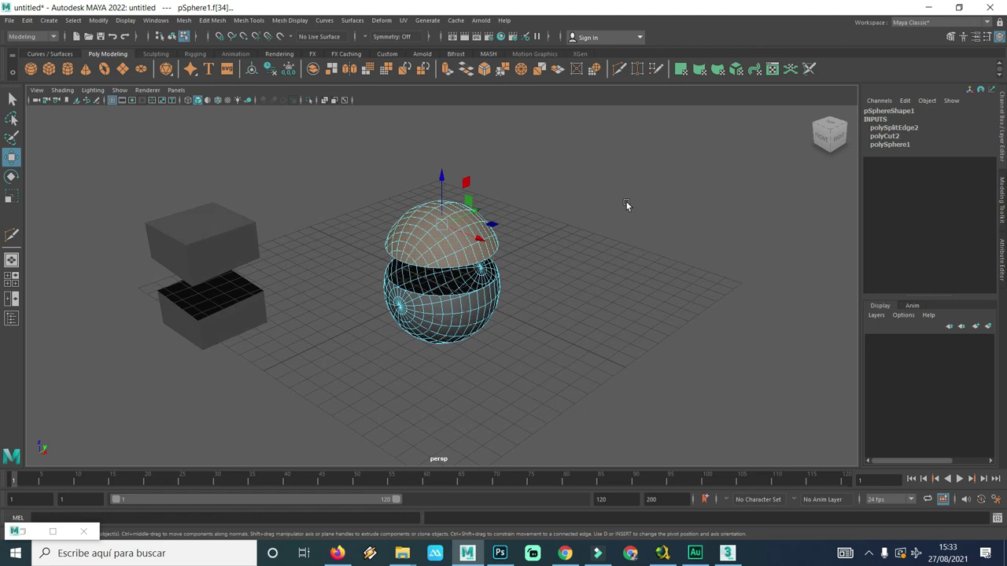